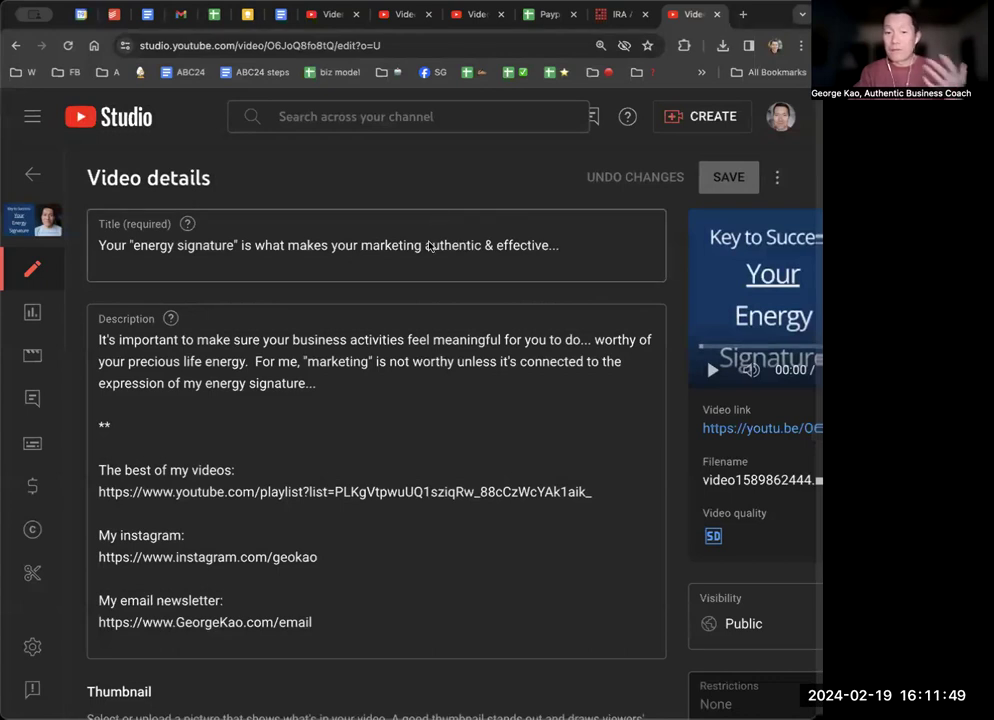
Step: Search Google for 'facebook debug' and open Meta's Sharing Debugger in a new tab
{"action": "scroll", "coordinate": [430, 246], "scroll_direction": "down", "scroll_amount": 3}
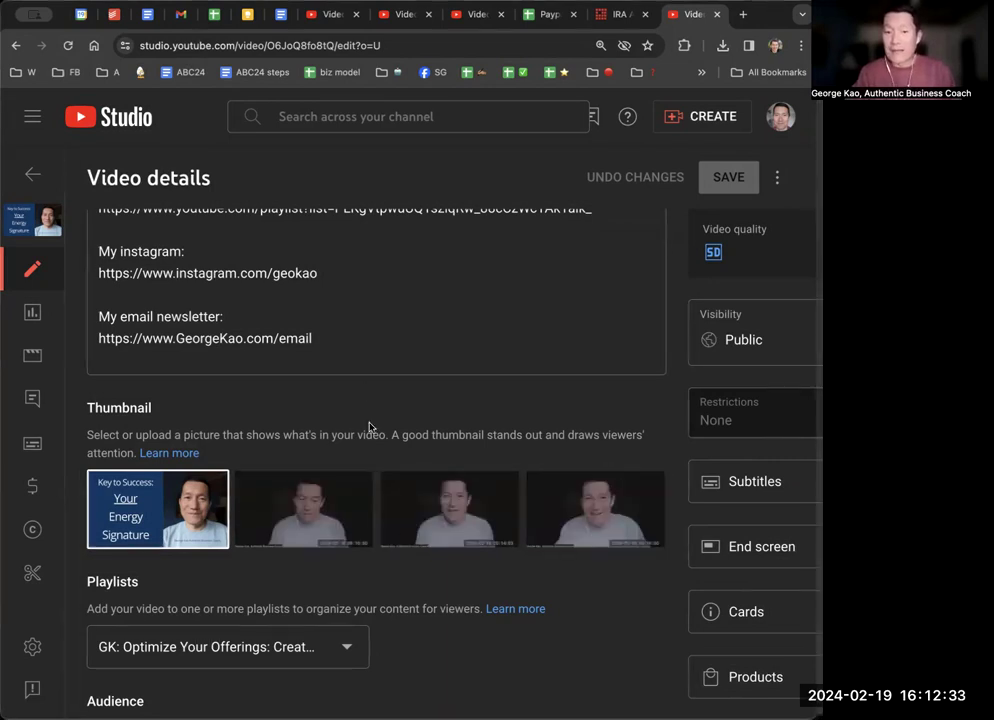
{"action": "scroll", "coordinate": [369, 427], "scroll_direction": "up", "scroll_amount": 3}
{"action": "scroll", "coordinate": [368, 266], "scroll_direction": "down", "scroll_amount": 4}
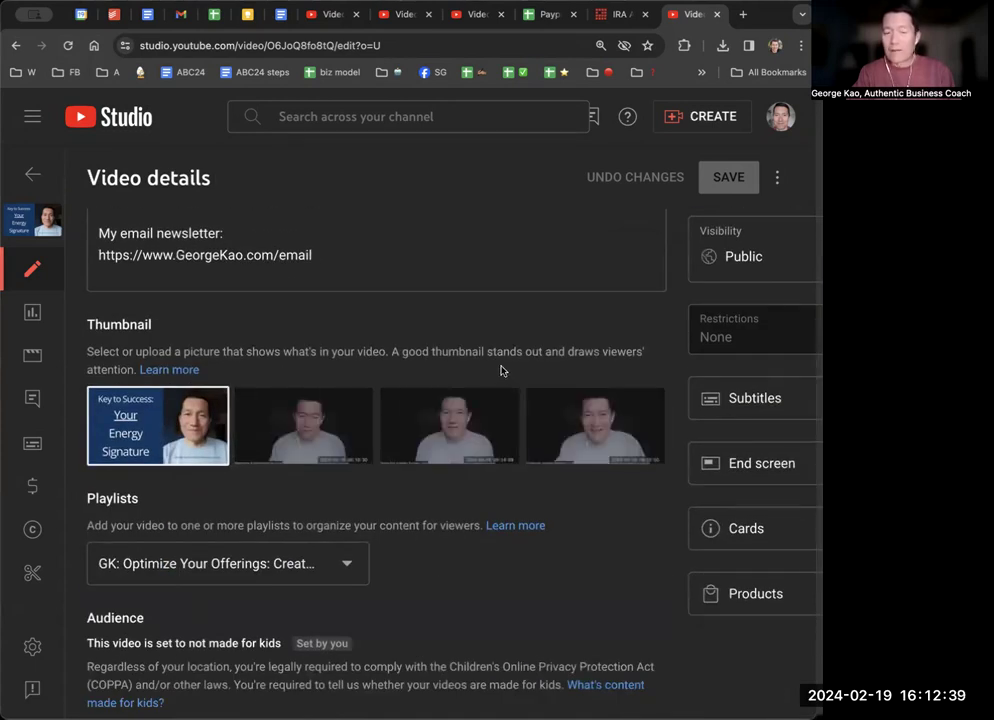
{"action": "scroll", "coordinate": [467, 368], "scroll_direction": "up", "scroll_amount": 4}
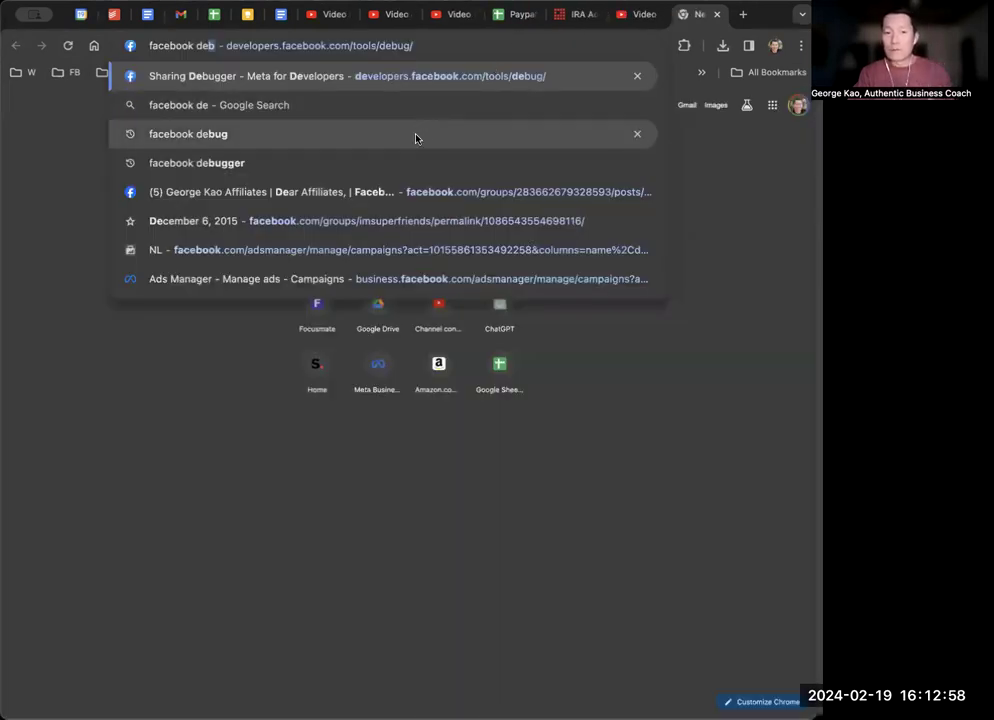
{"action": "left_click", "coordinate": [416, 135]}
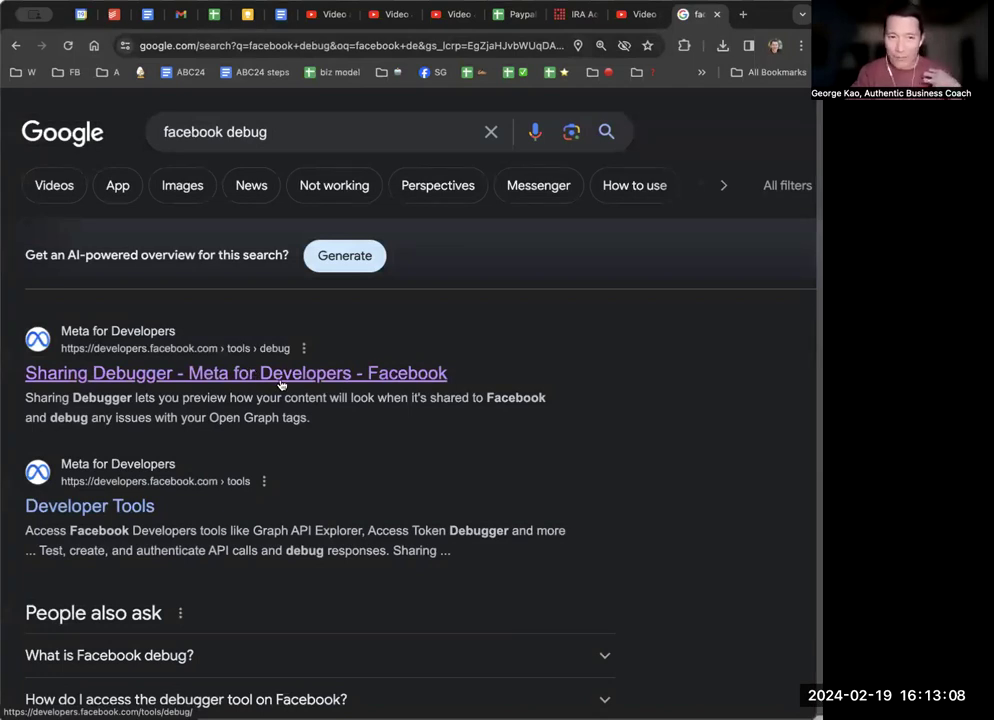
{"action": "left_click", "coordinate": [165, 375]}
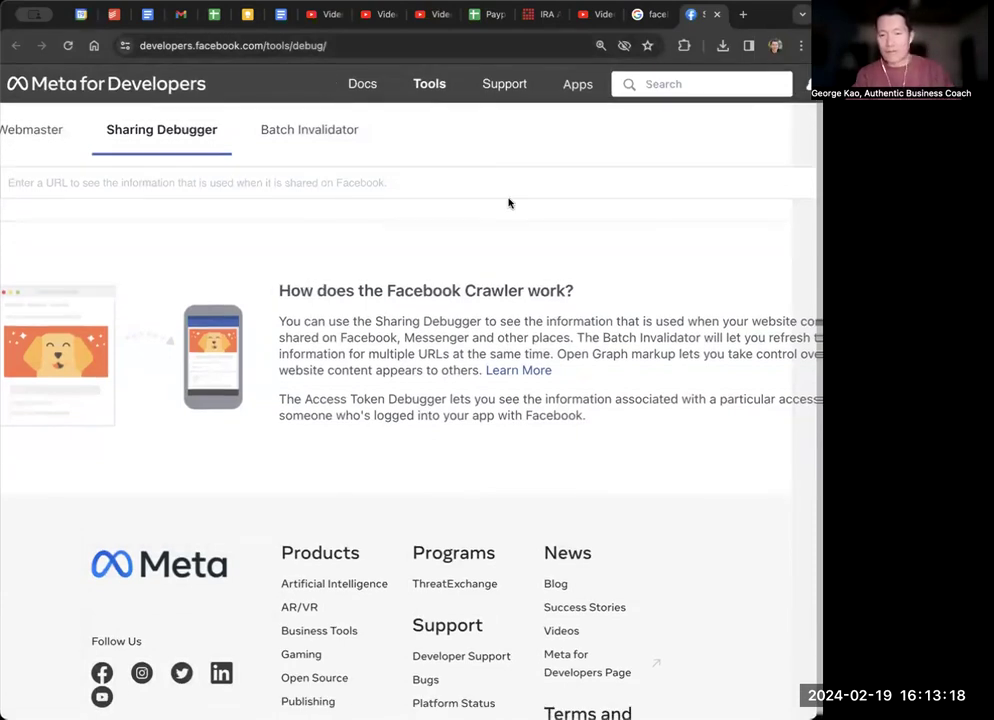
{"action": "left_click", "coordinate": [250, 182]}
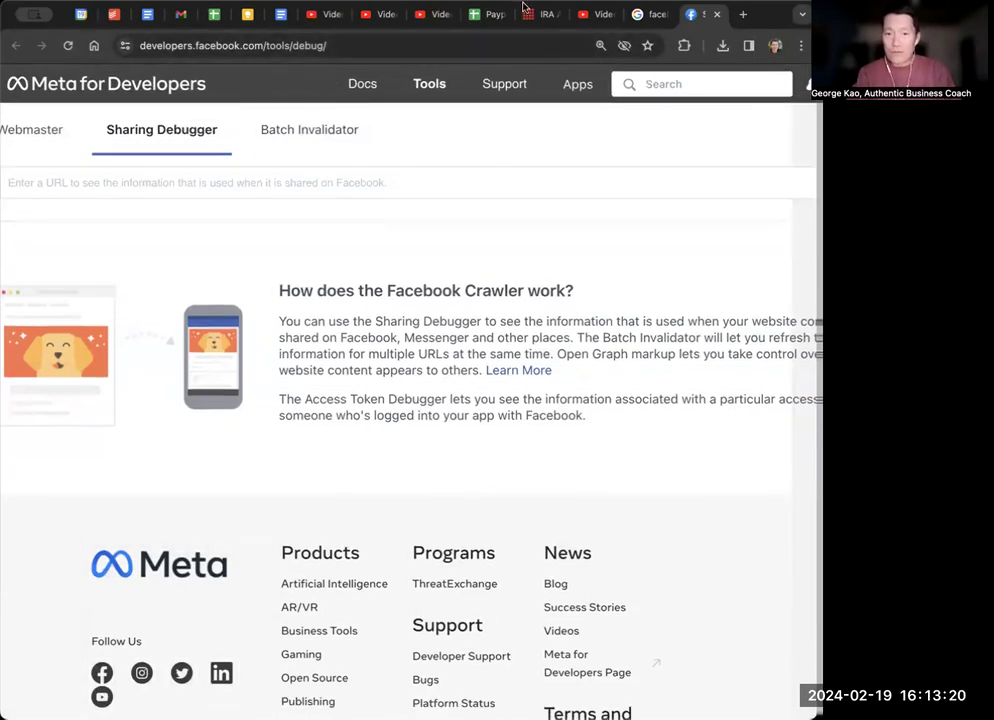
{"action": "scroll", "coordinate": [260, 225], "scroll_direction": "left", "scroll_amount": 2}
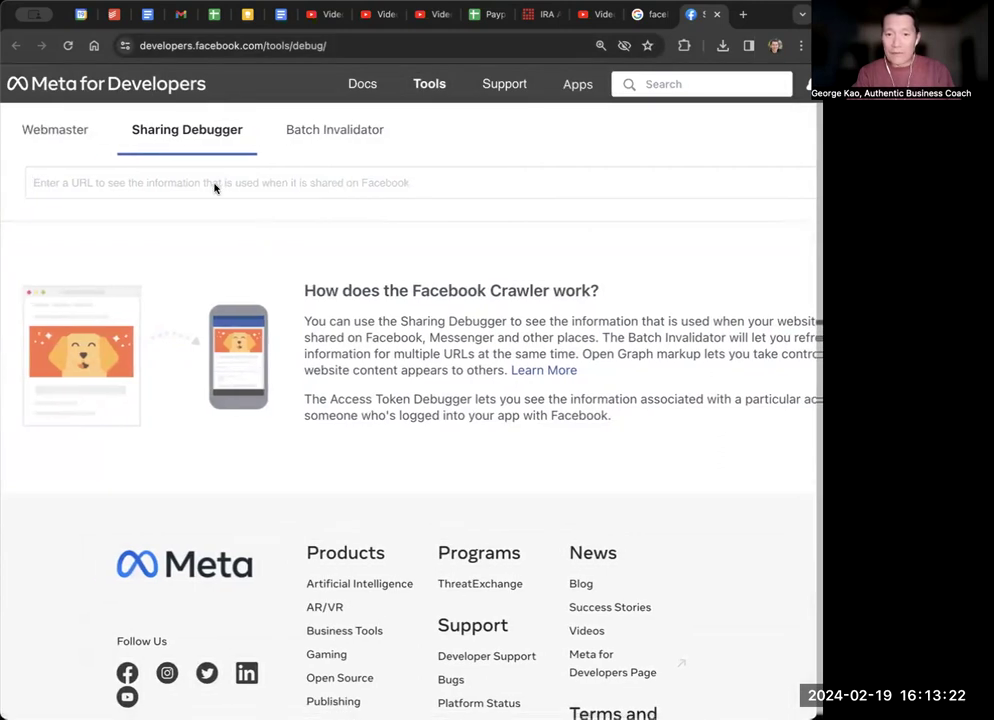
Step: Copy the video's youtu.be link from the Video details page in YouTube Studio
{"action": "left_click", "coordinate": [597, 14]}
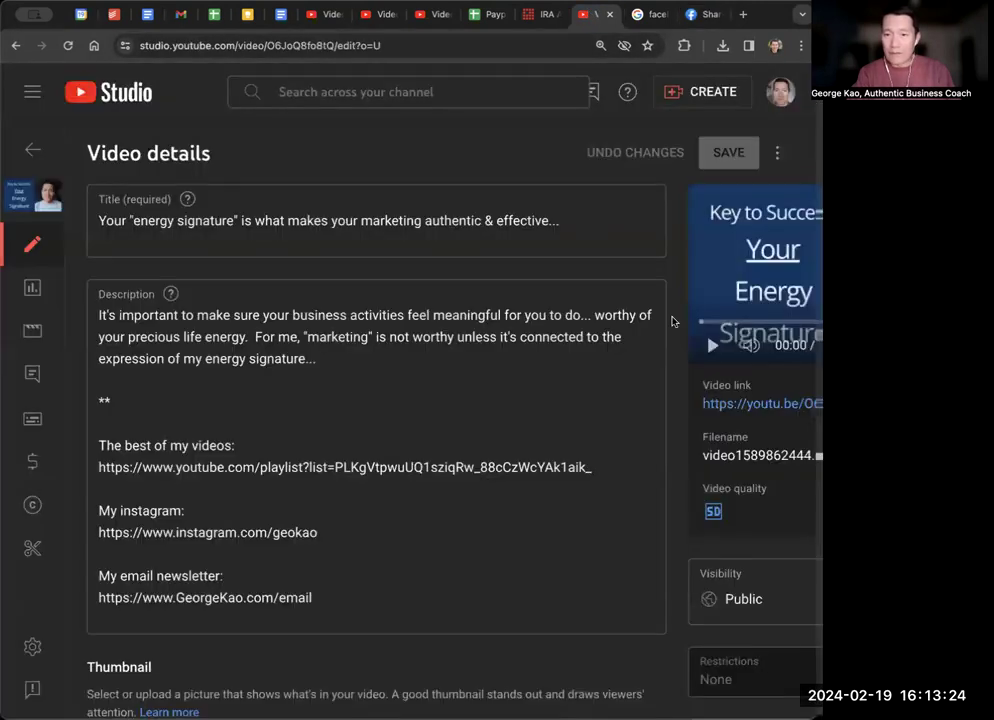
{"action": "scroll", "coordinate": [672, 325], "scroll_direction": "right", "scroll_amount": 3}
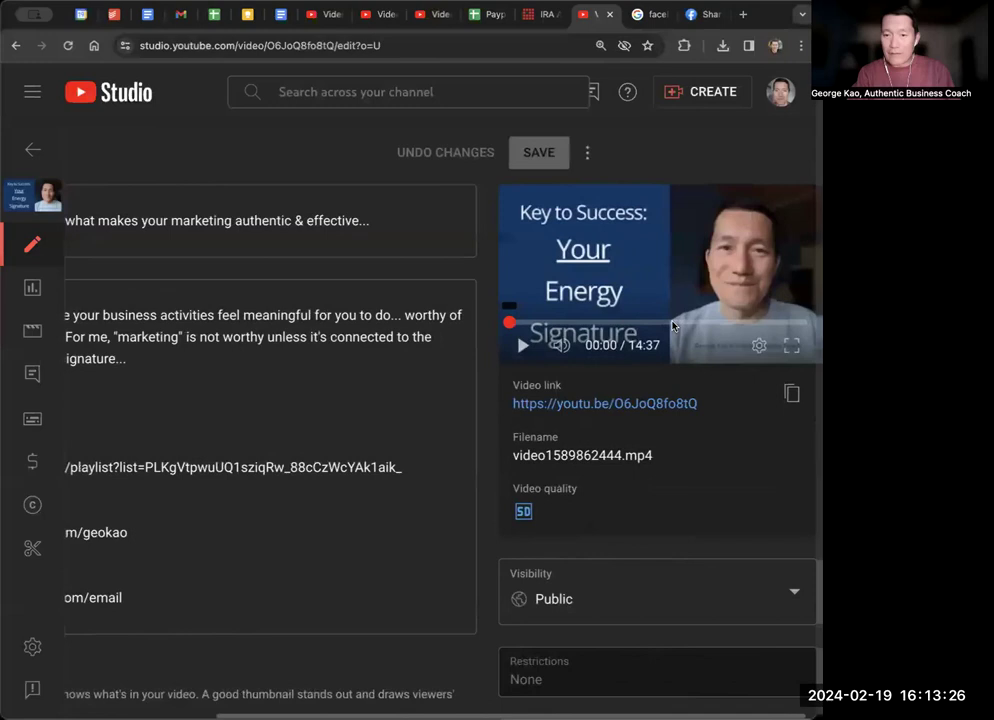
{"action": "scroll", "coordinate": [317, 297], "scroll_direction": "left", "scroll_amount": 3}
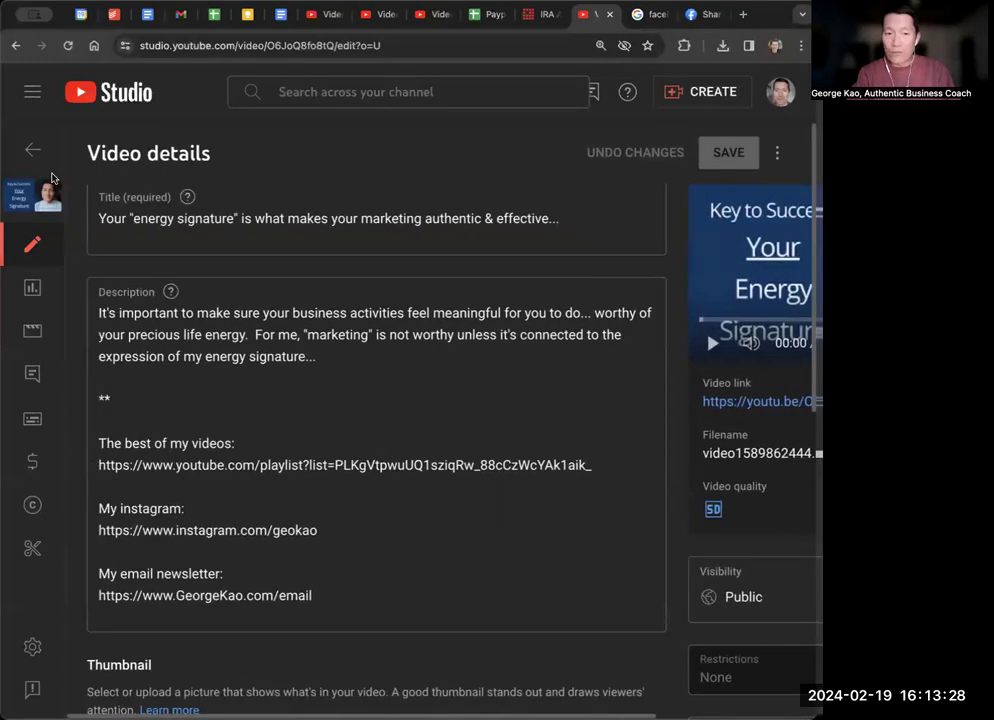
{"action": "scroll", "coordinate": [322, 284], "scroll_direction": "right", "scroll_amount": 3}
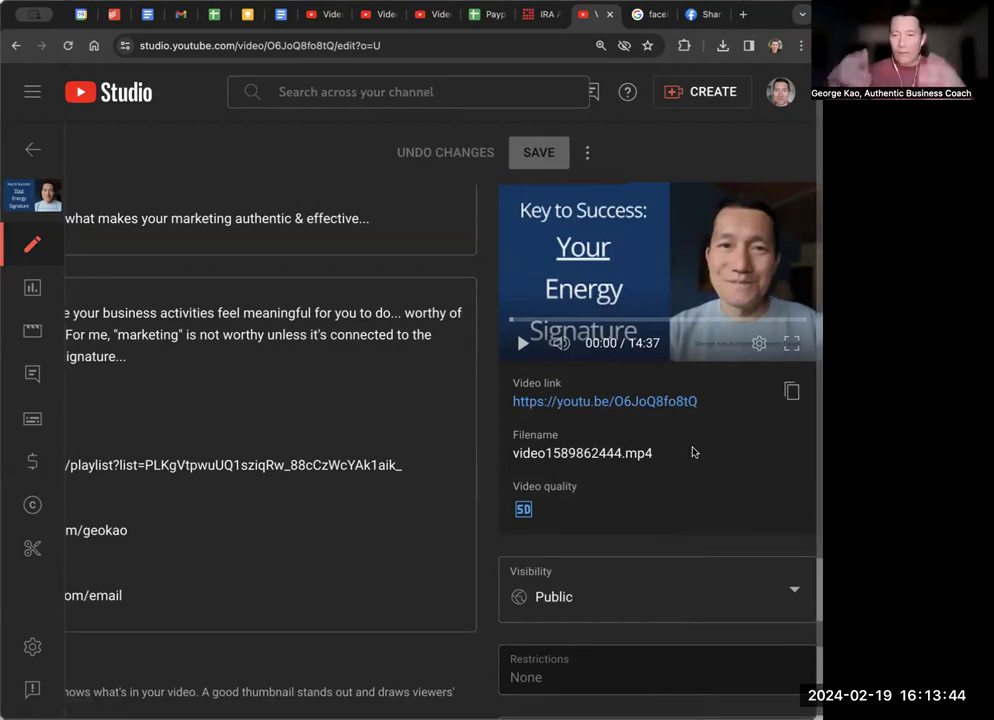
{"action": "left_click", "coordinate": [792, 391]}
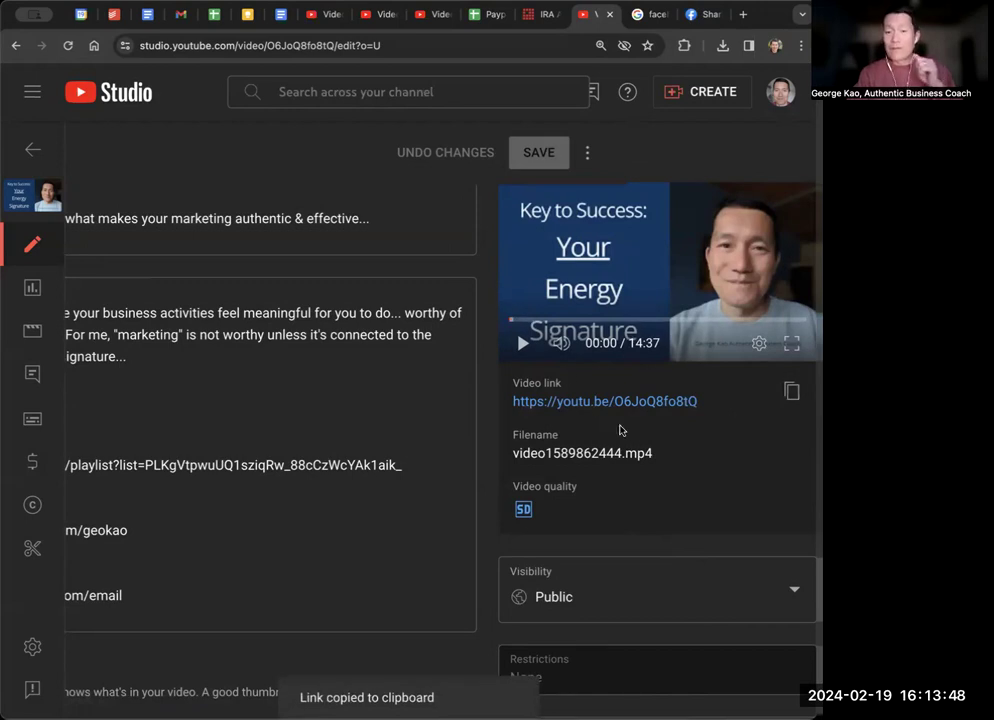
{"action": "scroll", "coordinate": [620, 430], "scroll_direction": "left", "scroll_amount": 5}
{"action": "scroll", "coordinate": [620, 430], "scroll_direction": "right", "scroll_amount": 5}
{"action": "scroll", "coordinate": [620, 430], "scroll_direction": "left", "scroll_amount": 1}
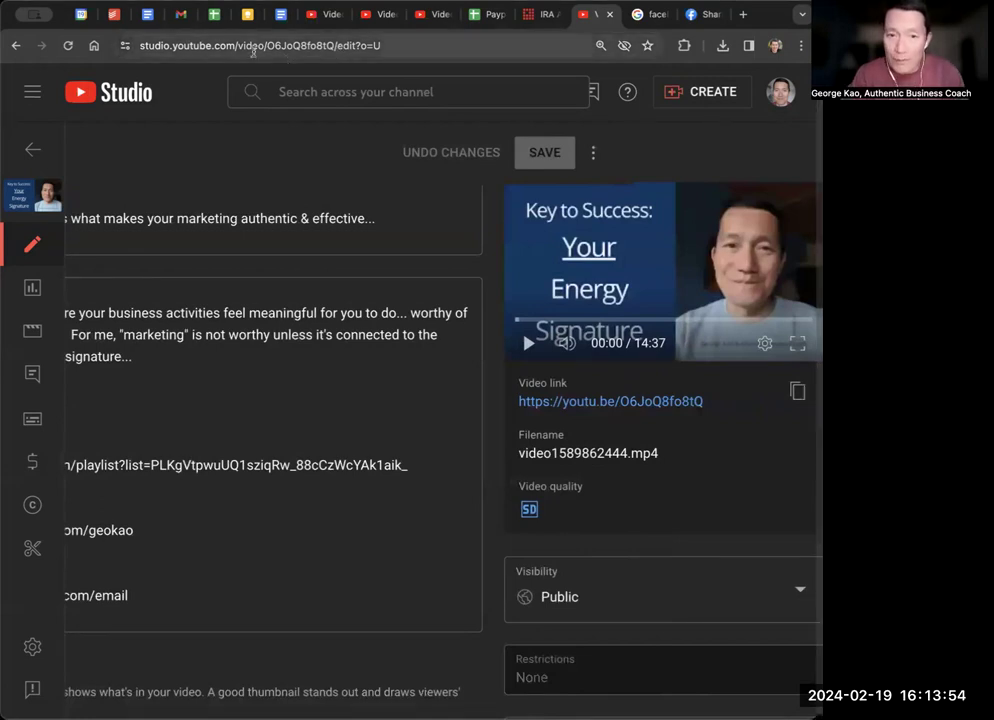
{"action": "scroll", "coordinate": [324, 184], "scroll_direction": "left", "scroll_amount": 5}
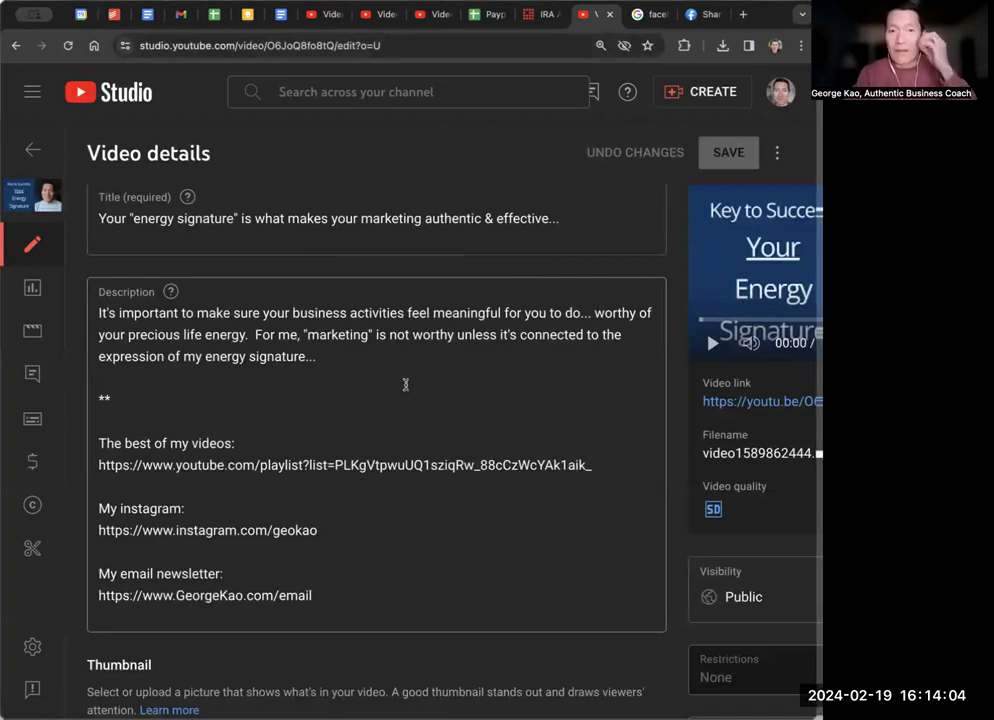
Step: Reload the video details page at its plain edit address and scroll to the Video link
{"action": "left_click", "coordinate": [183, 40]}
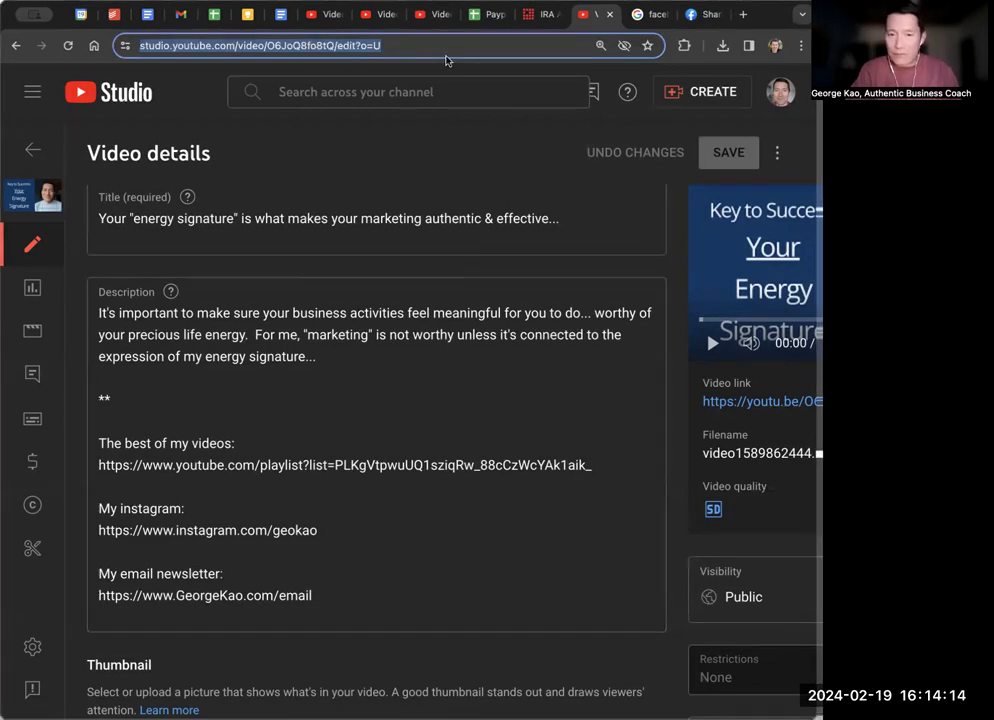
{"action": "scroll", "coordinate": [433, 264], "scroll_direction": "right", "scroll_amount": 3}
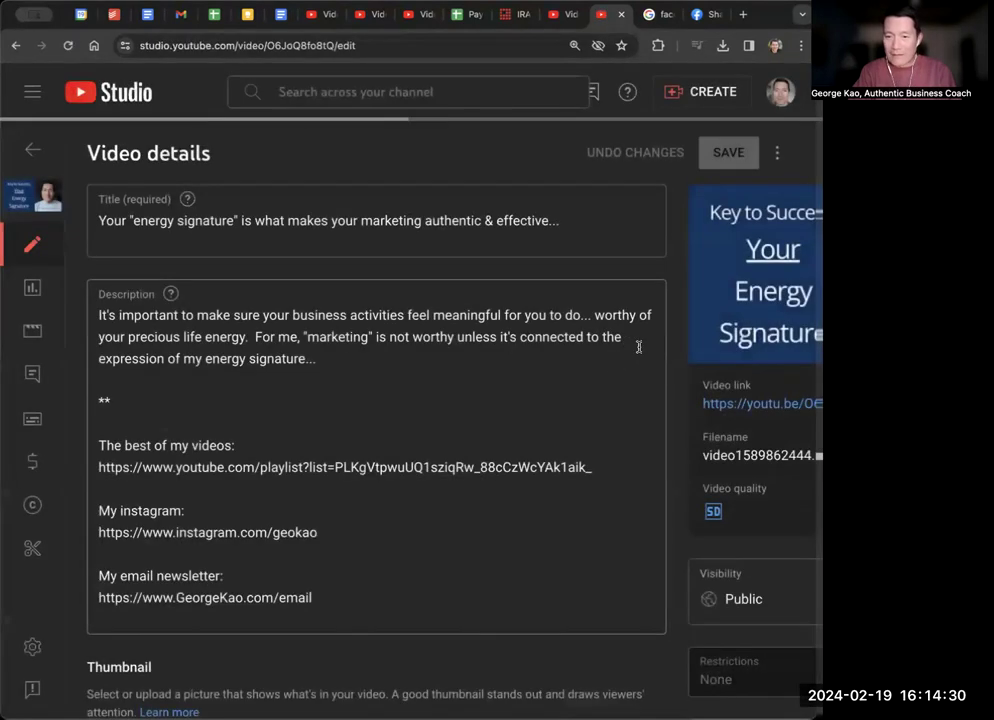
{"action": "scroll", "coordinate": [639, 347], "scroll_direction": "down", "scroll_amount": 3}
{"action": "scroll", "coordinate": [680, 360], "scroll_direction": "right", "scroll_amount": 3}
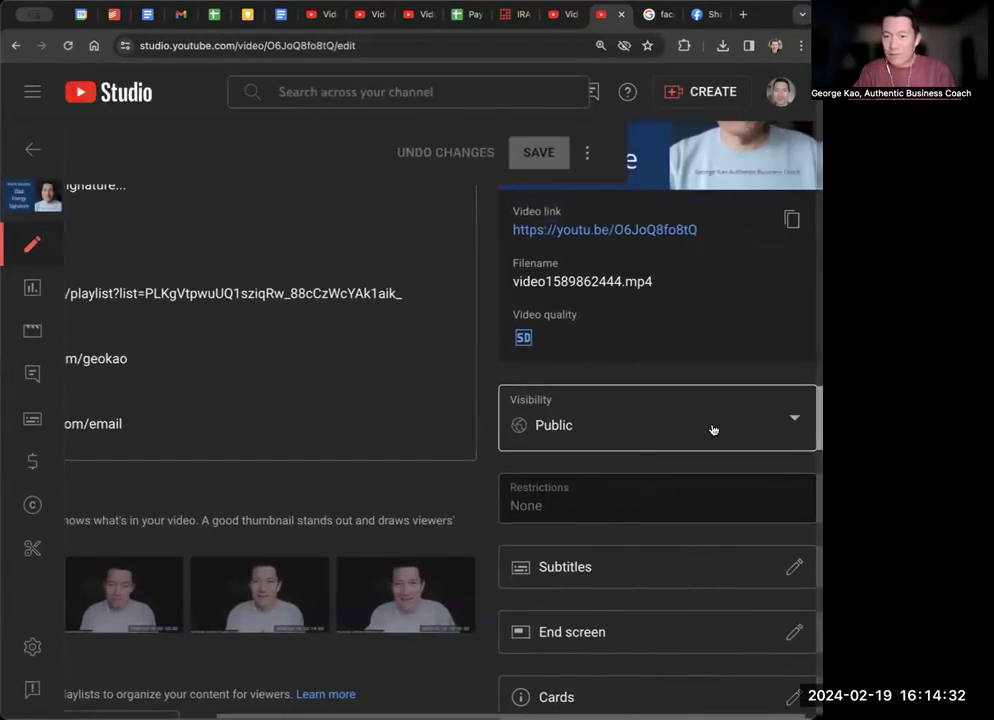
{"action": "scroll", "coordinate": [697, 410], "scroll_direction": "up", "scroll_amount": 3}
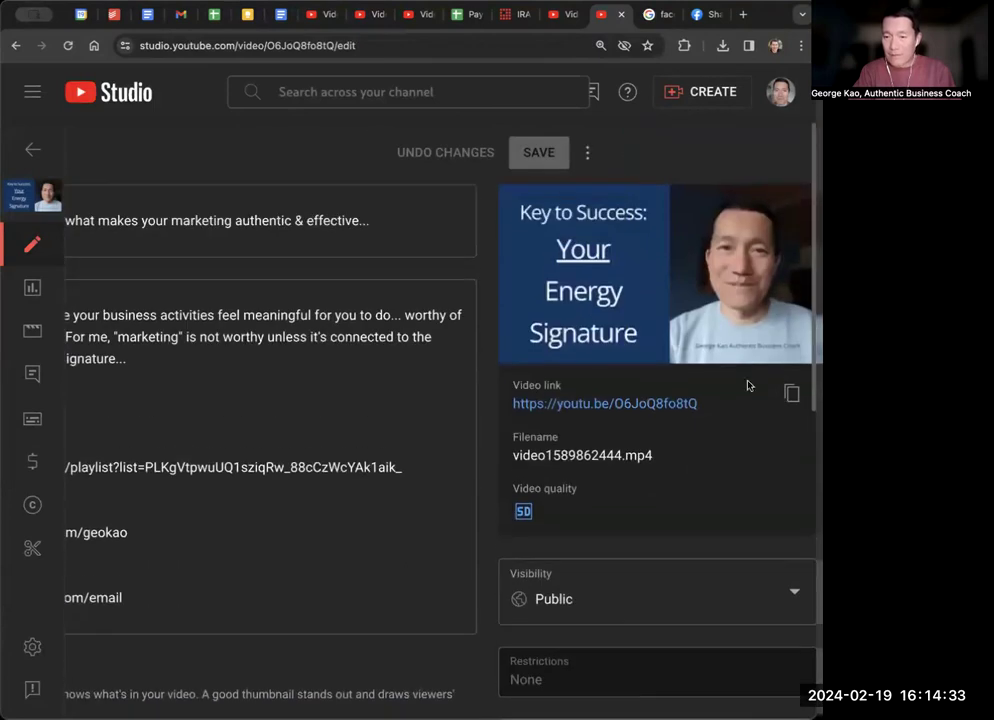
Step: Open the video's public watch page, pause playback, and share it to Facebook
{"action": "left_click", "coordinate": [631, 405]}
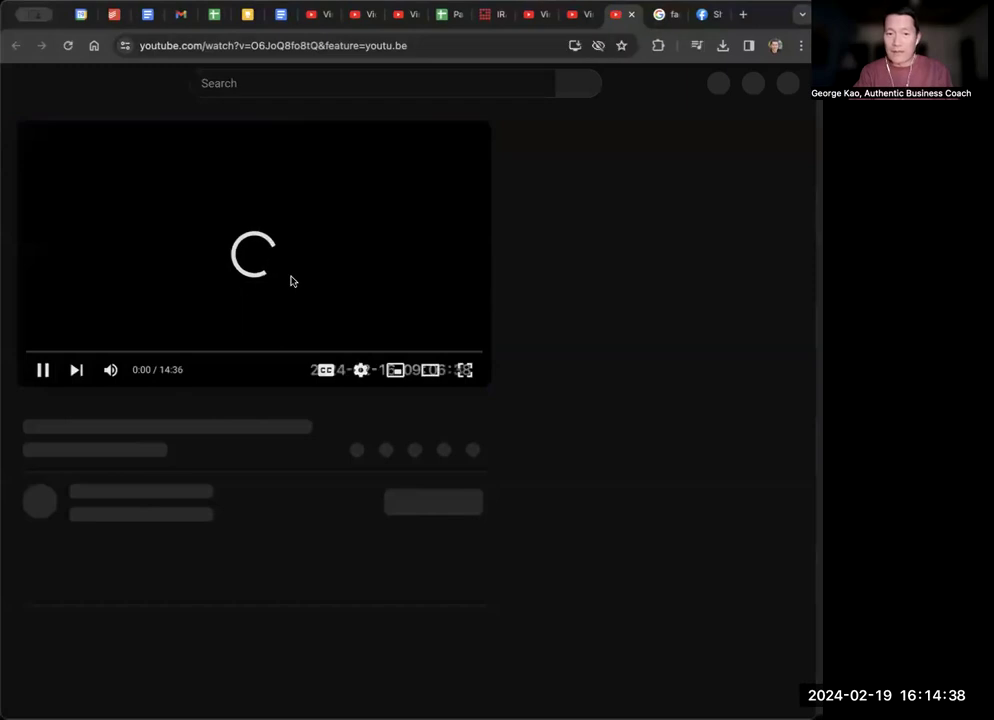
{"action": "left_click", "coordinate": [292, 281]}
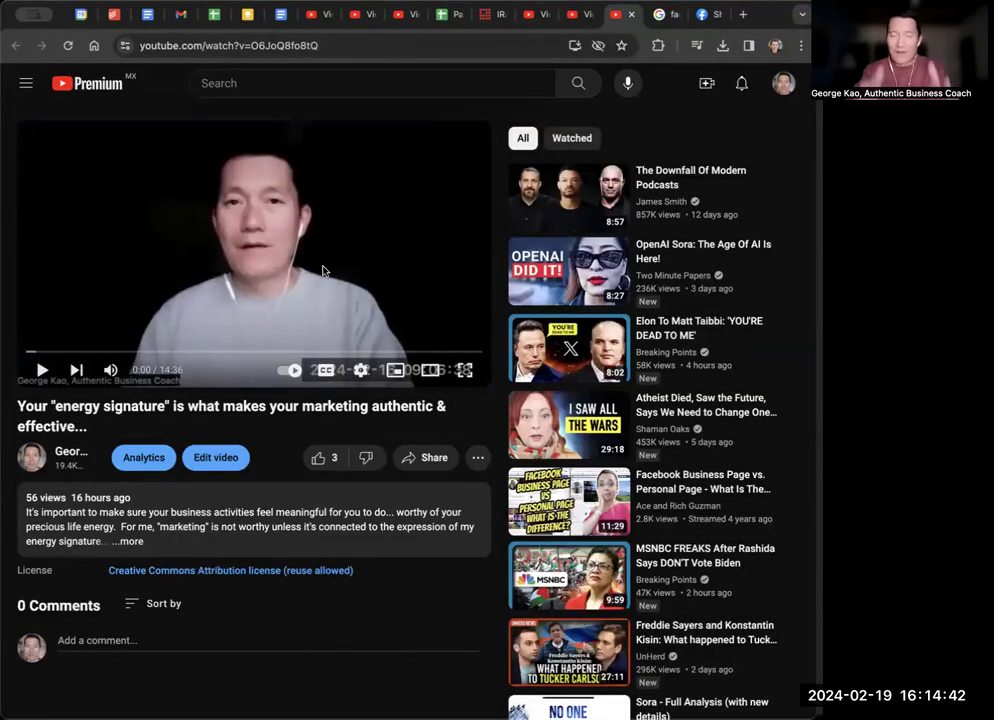
{"action": "left_click", "coordinate": [422, 458]}
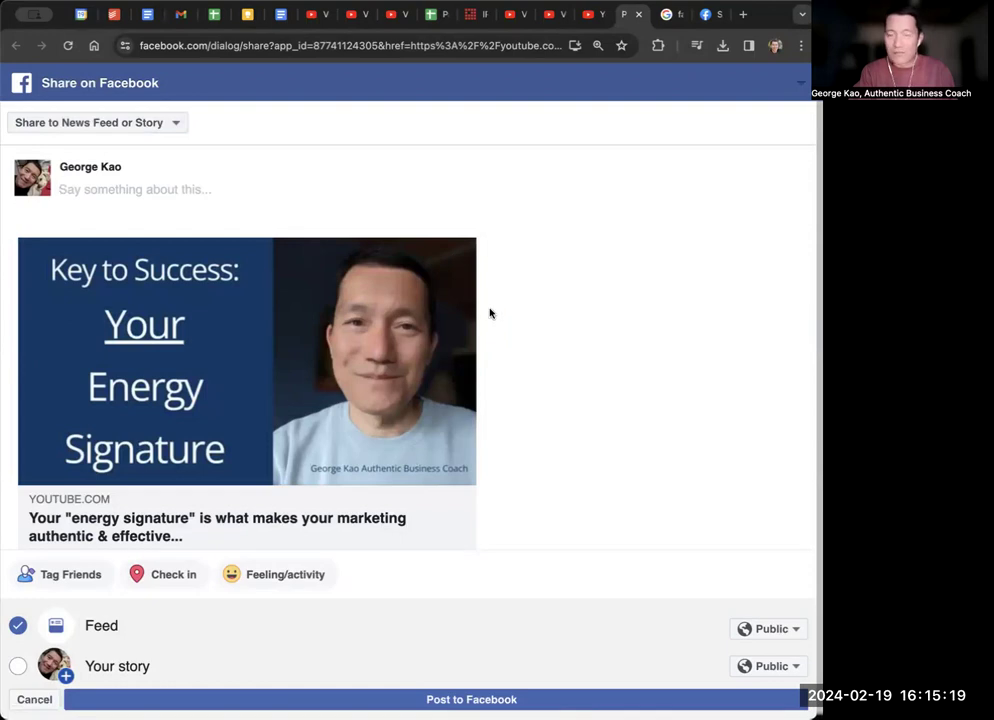
Step: Back on the watch page, copy the video's youtu.be link from the Share dialog
{"action": "left_click", "coordinate": [589, 18]}
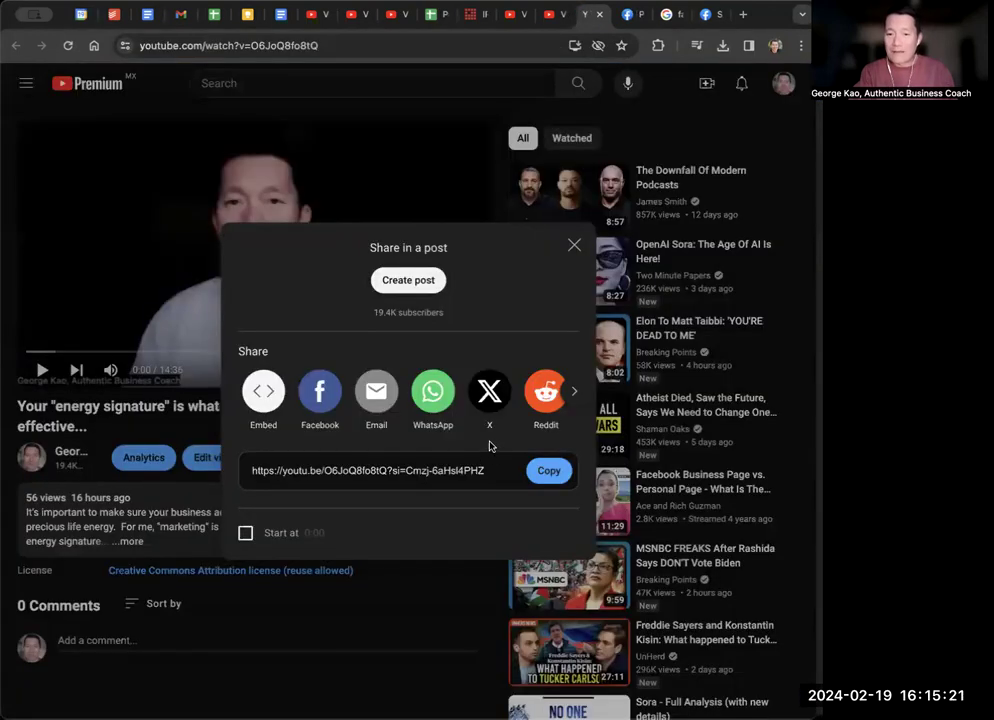
{"action": "left_click", "coordinate": [440, 197]}
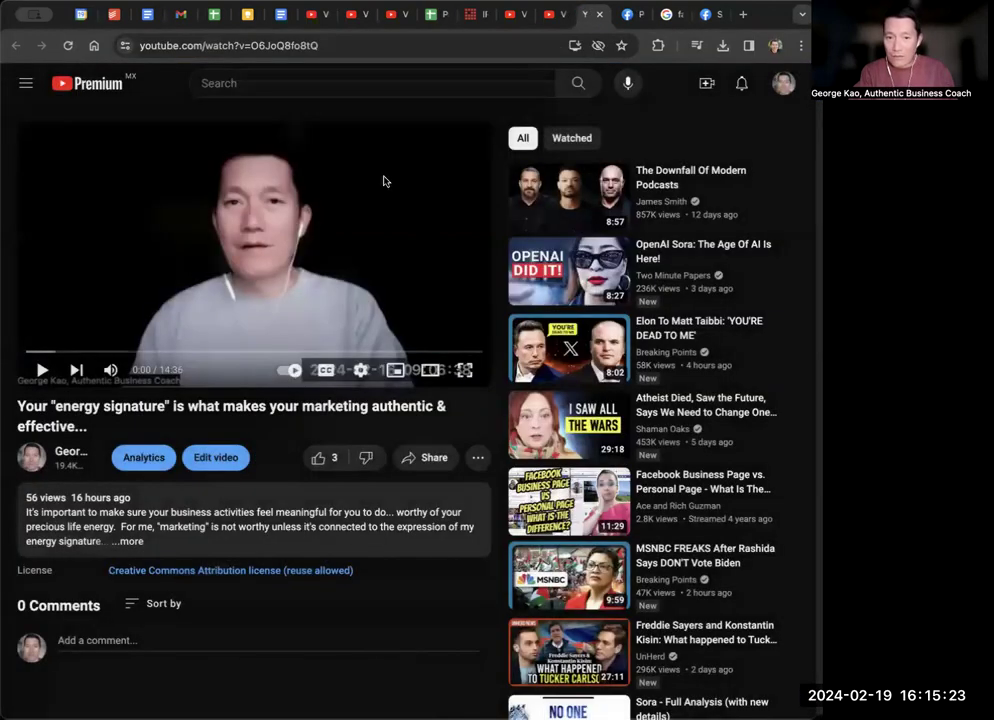
{"action": "left_click", "coordinate": [424, 457]}
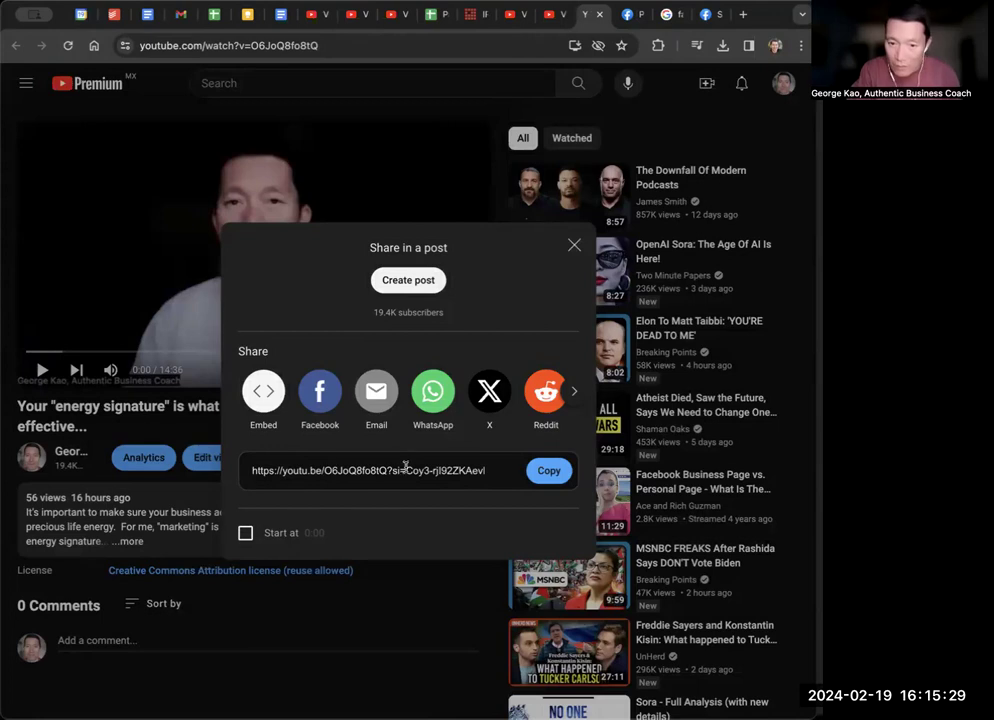
{"action": "left_click", "coordinate": [550, 470]}
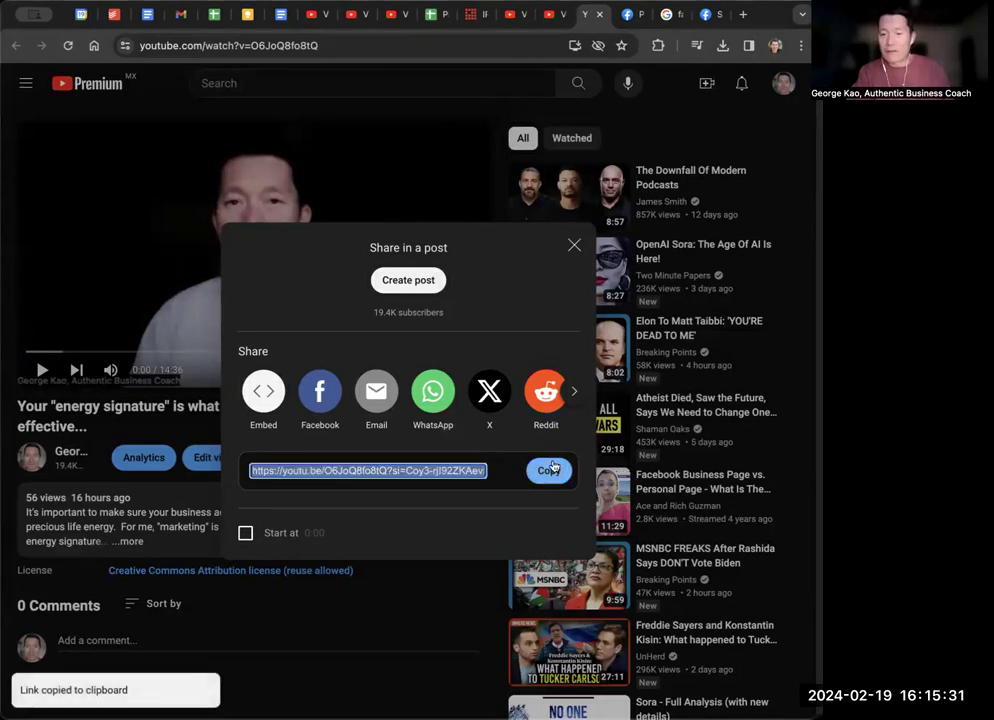
Step: Load facebook.com in a new browser tab
{"action": "key", "text": "ctrl+t"}
{"action": "type", "text": "facebook.com"}
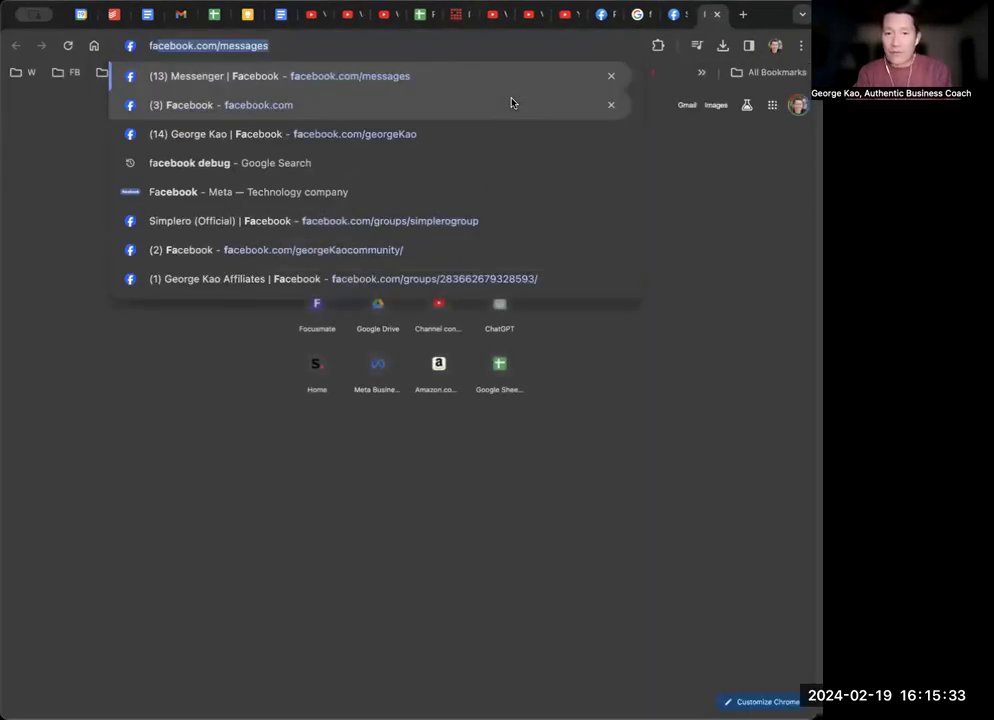
{"action": "key", "text": "Delete"}
{"action": "key", "text": "Return"}
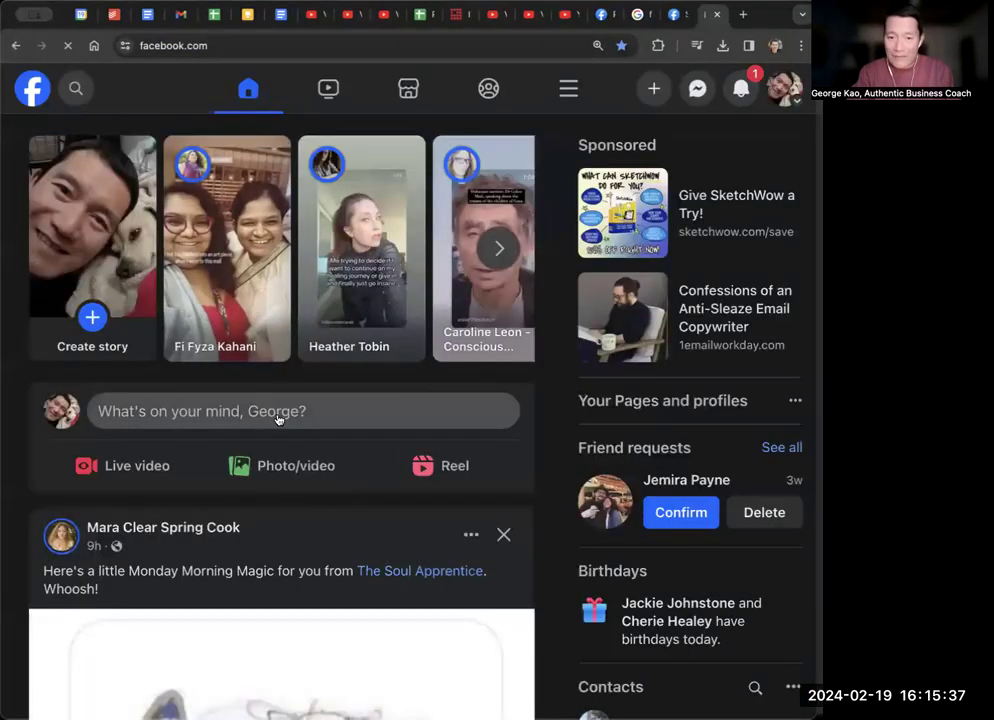
Step: Start a new Facebook post and paste the youtu.be link to generate its Key to Success preview
{"action": "left_click", "coordinate": [276, 414]}
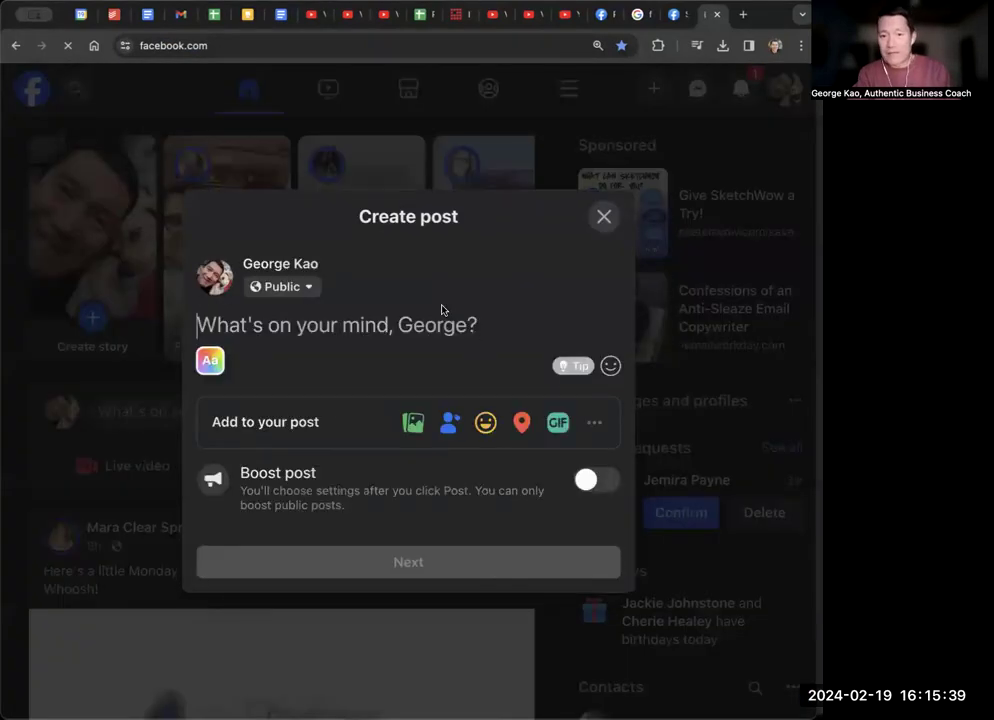
{"action": "key", "text": "super+v"}
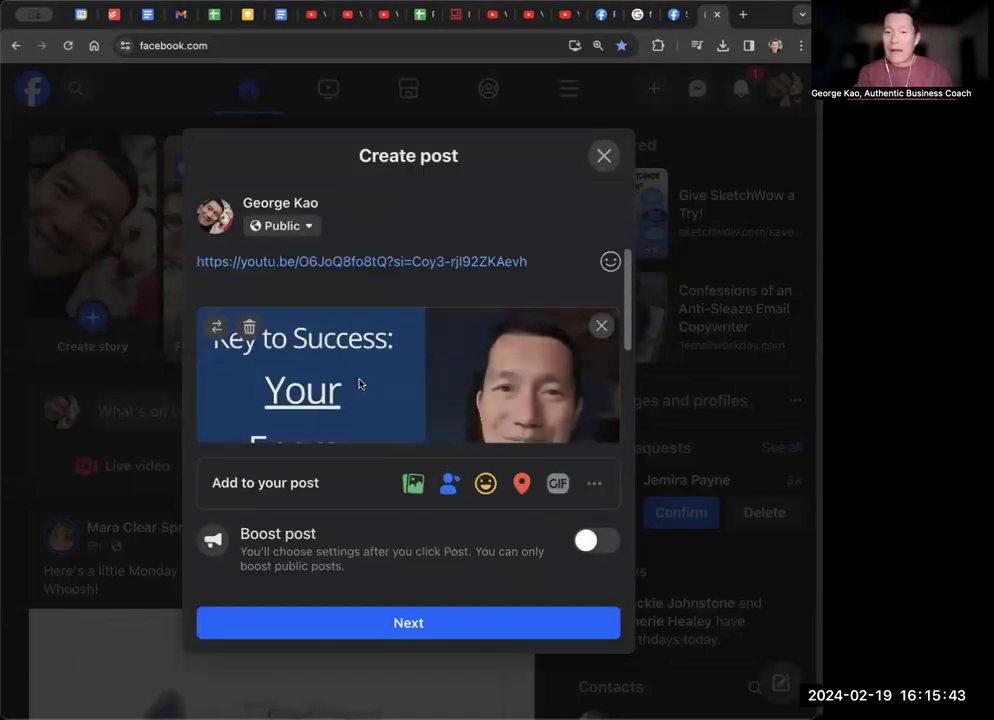
{"action": "mouse_move", "coordinate": [357, 440]}
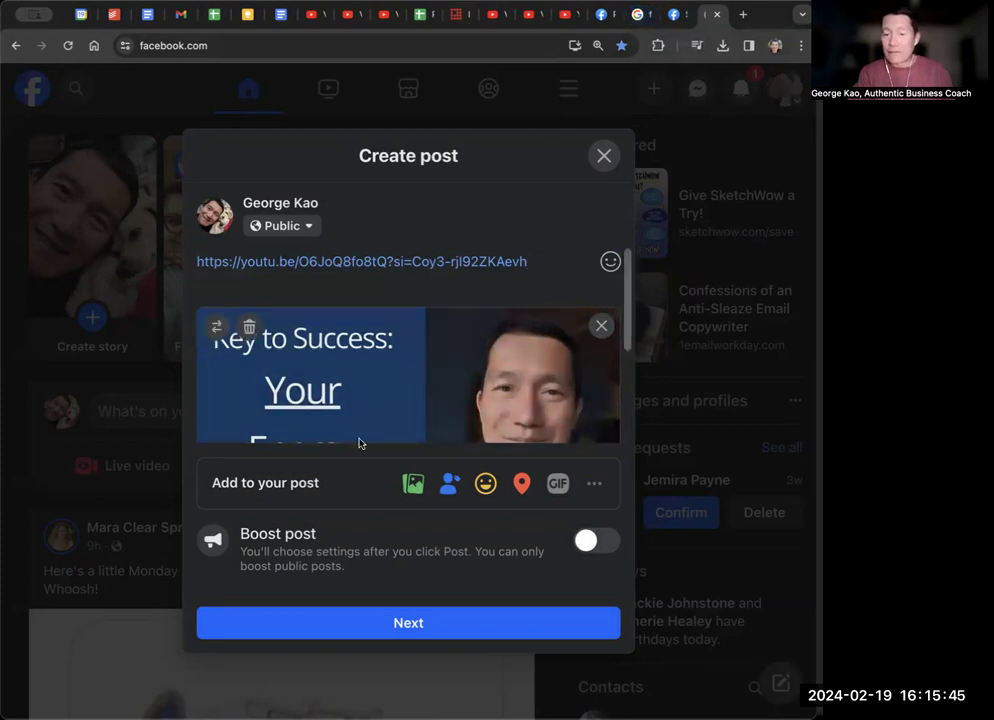
Step: Debug the pasted youtu.be link in the Sharing Debugger, getting response code 200
{"action": "left_click", "coordinate": [638, 15]}
{"action": "left_click", "coordinate": [689, 16]}
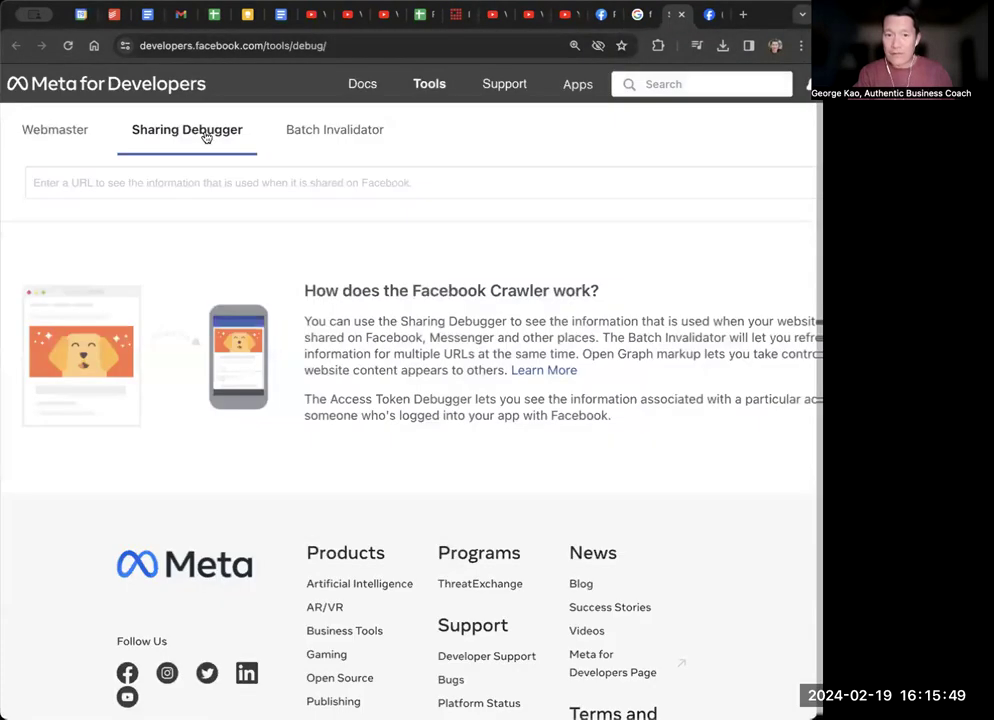
{"action": "left_click", "coordinate": [188, 186]}
{"action": "key", "text": "super+v"}
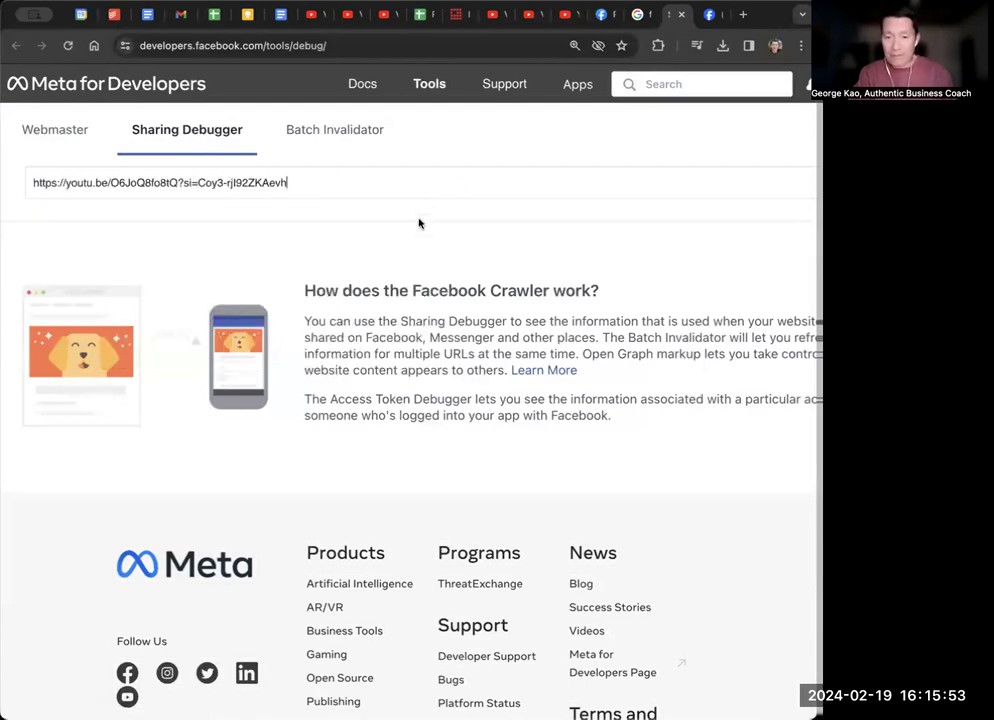
{"action": "key", "text": "super+minus"}
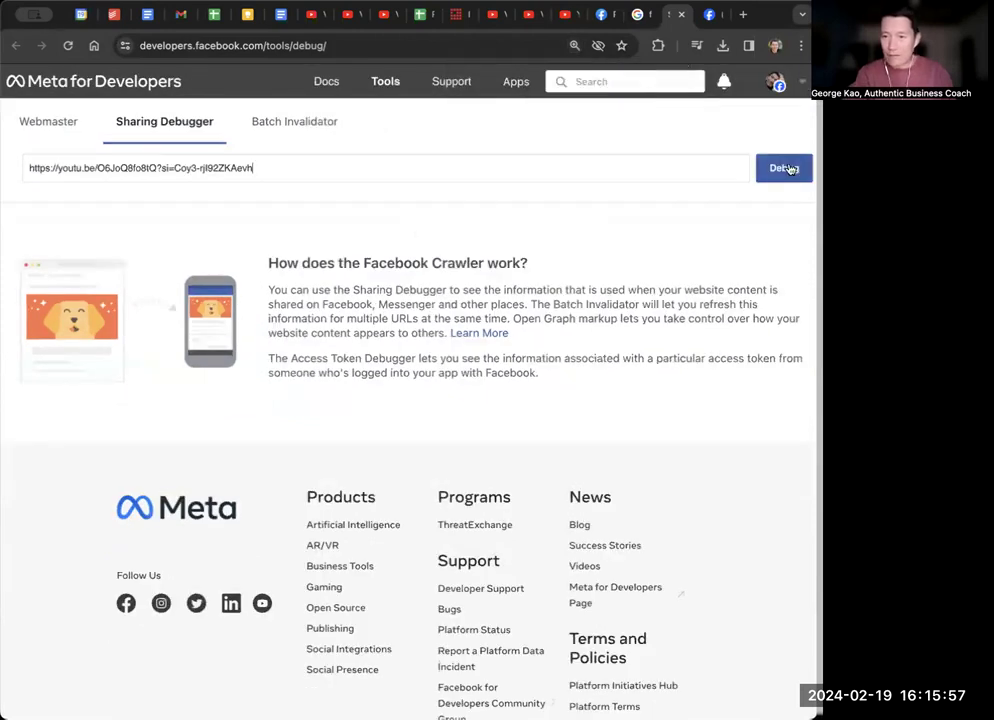
{"action": "key", "text": "Return"}
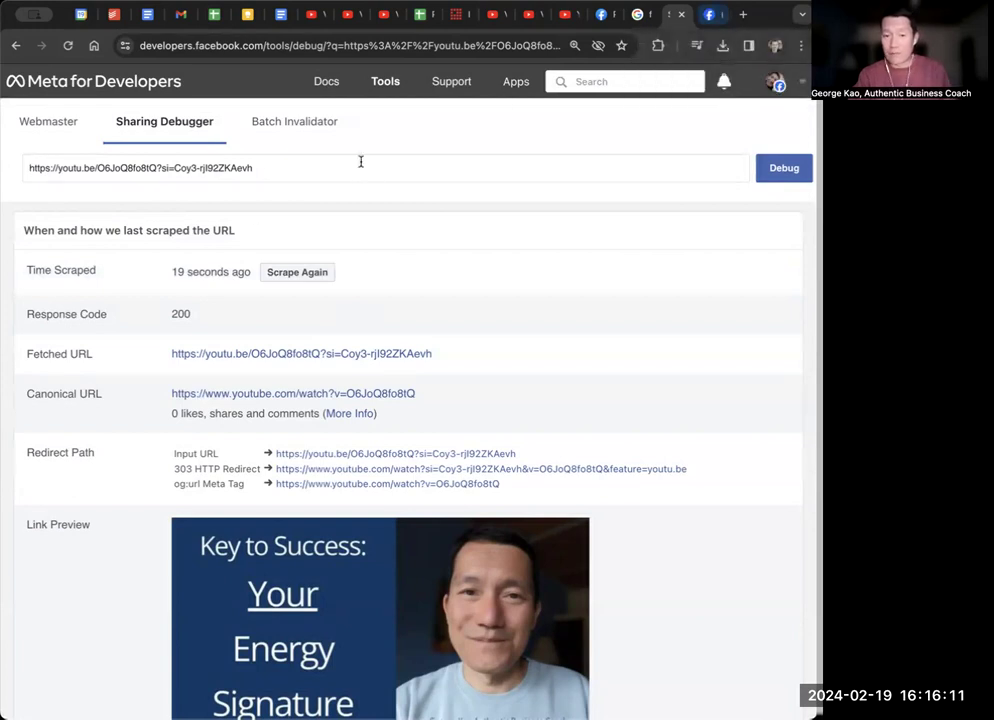
Step: Compare the debugger's preview with the Facebook post draft's preview
{"action": "mouse_move", "coordinate": [195, 276]}
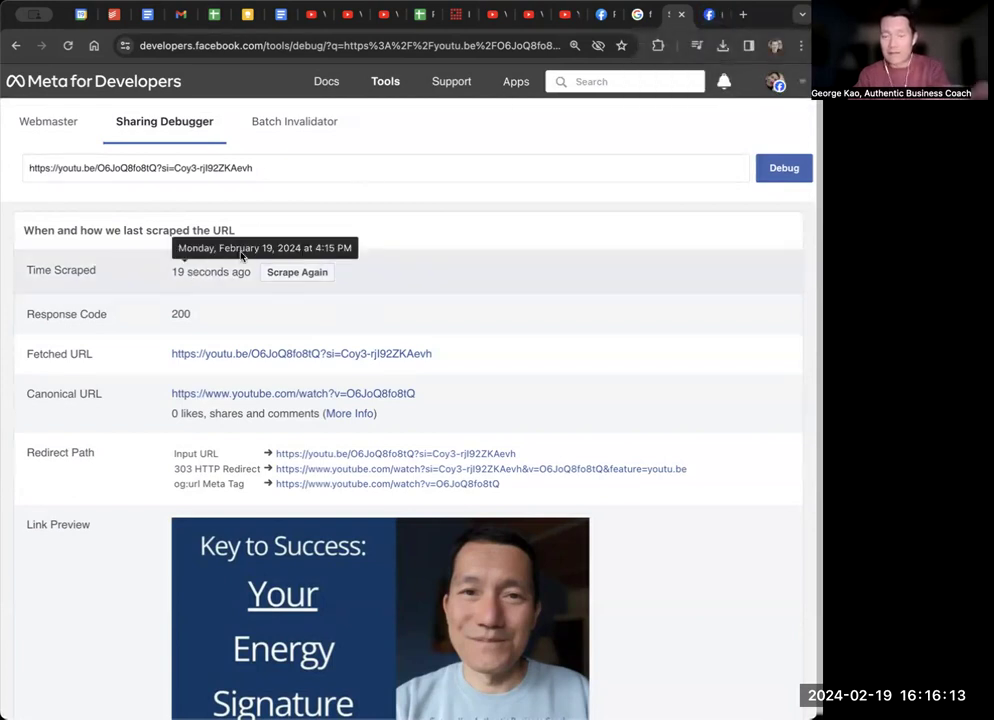
{"action": "left_click", "coordinate": [708, 15]}
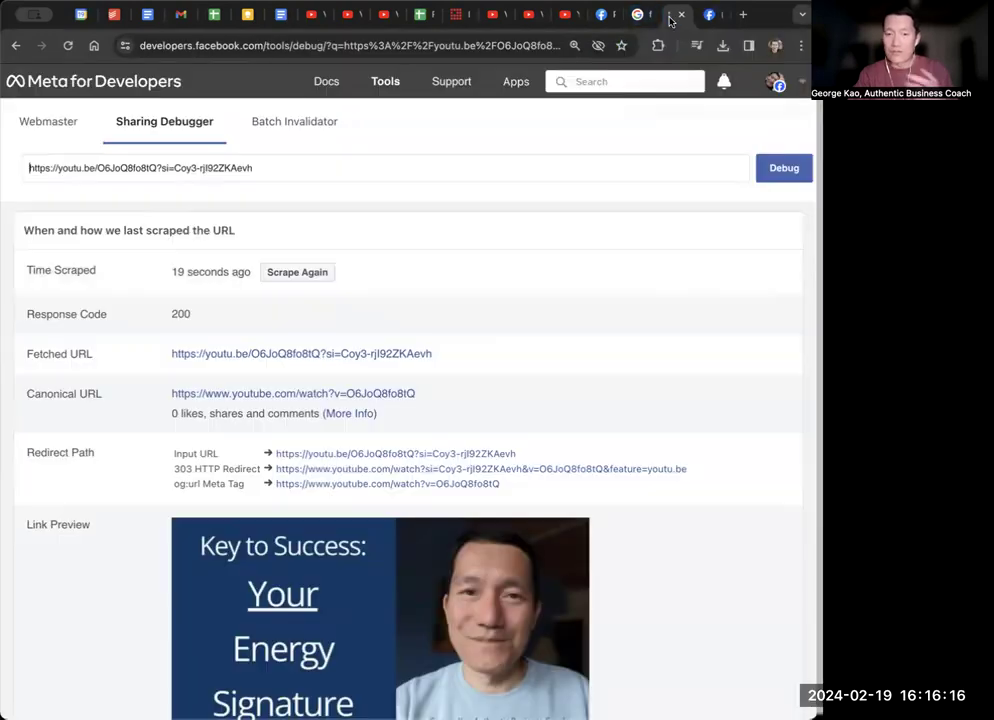
{"action": "left_click", "coordinate": [668, 15]}
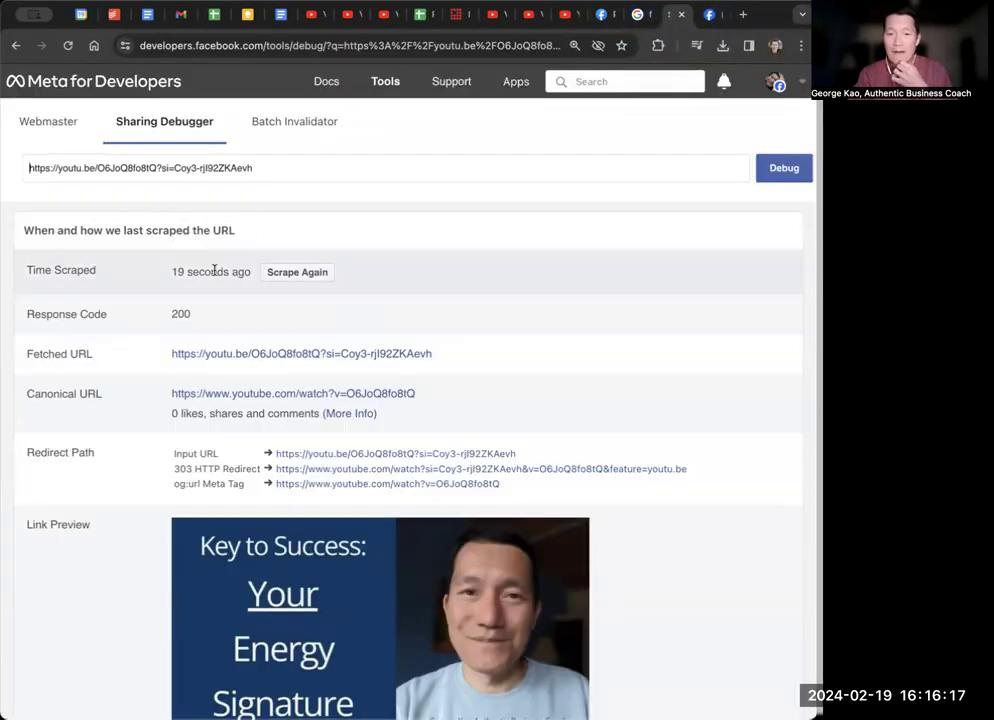
Step: Scrape the link again and confirm the preview still shows the Energy Signature thumbnail
{"action": "mouse_move", "coordinate": [195, 273]}
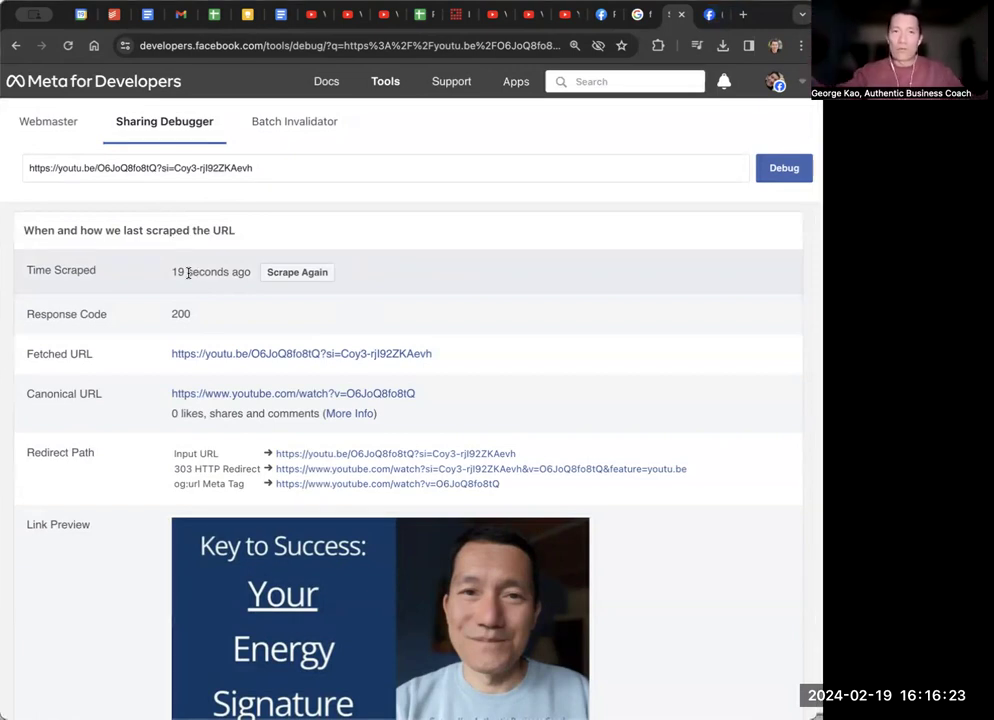
{"action": "left_click", "coordinate": [311, 277]}
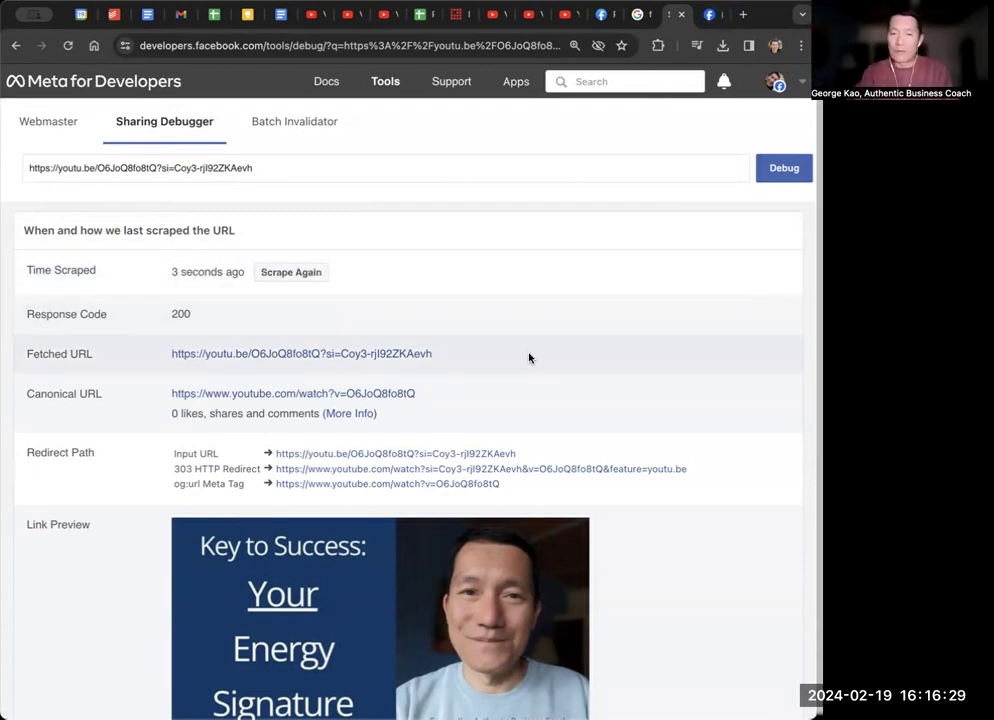
{"action": "scroll", "coordinate": [529, 358], "scroll_direction": "down", "scroll_amount": 1}
{"action": "scroll", "coordinate": [529, 358], "scroll_direction": "down", "scroll_amount": 5}
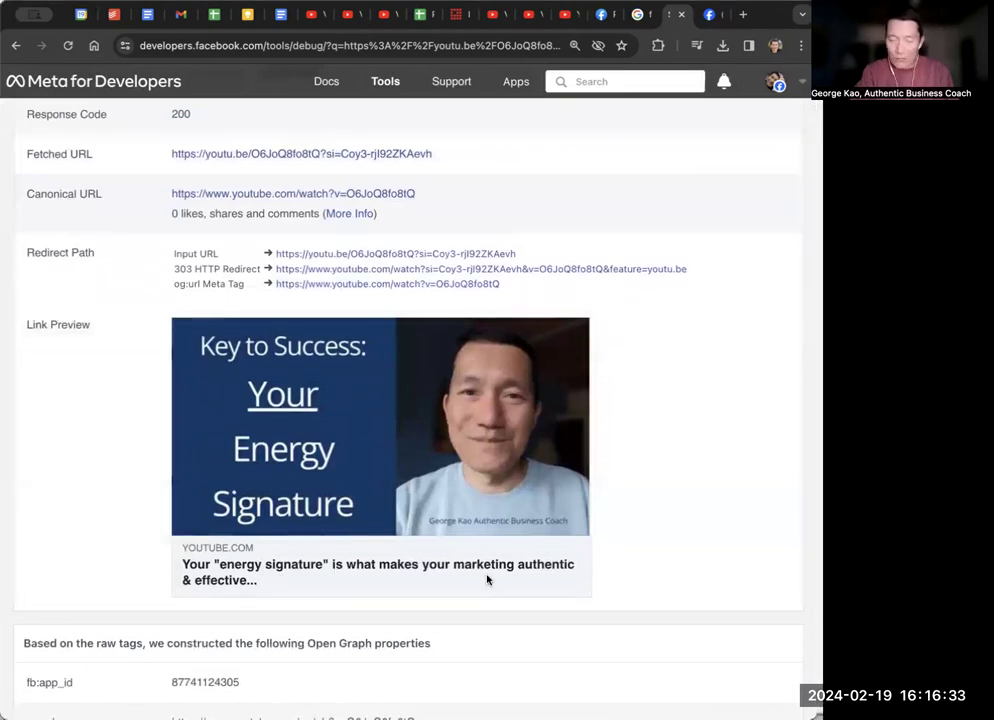
{"action": "scroll", "coordinate": [723, 366], "scroll_direction": "up", "scroll_amount": 5}
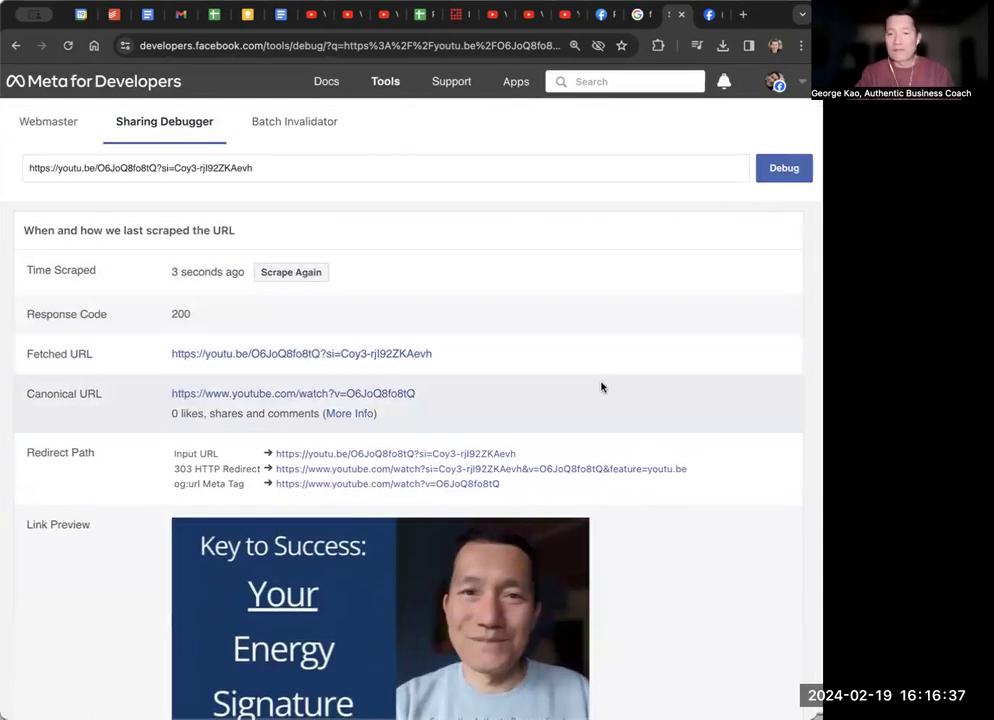
{"action": "scroll", "coordinate": [439, 468], "scroll_direction": "down", "scroll_amount": 3}
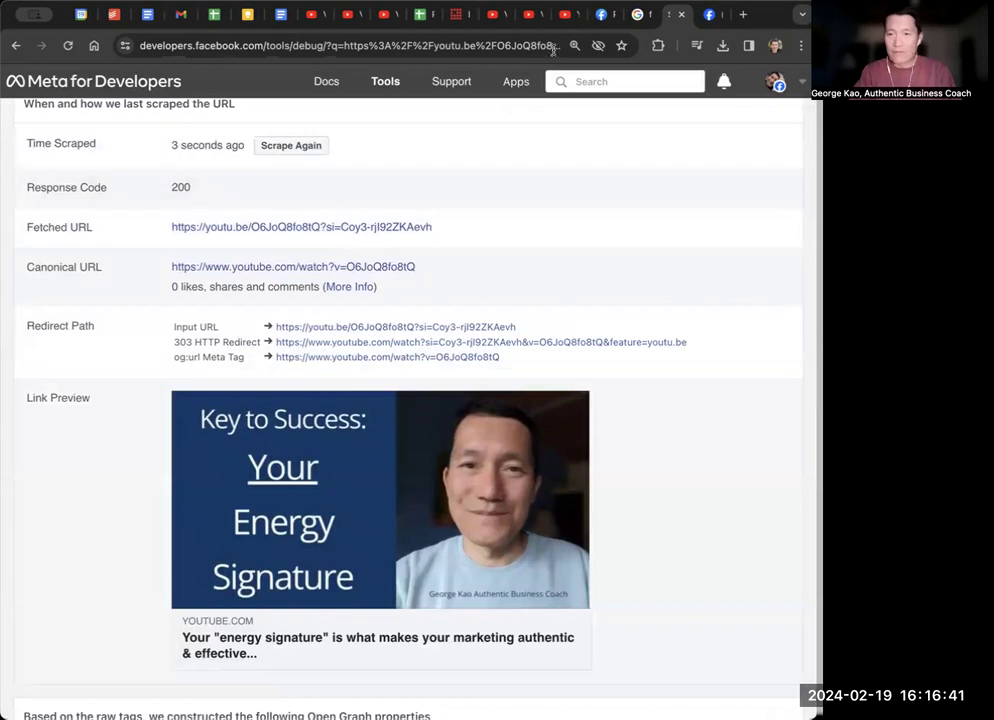
Step: Copy the video's short link from its YouTube Studio edit page
{"action": "left_click", "coordinate": [566, 14]}
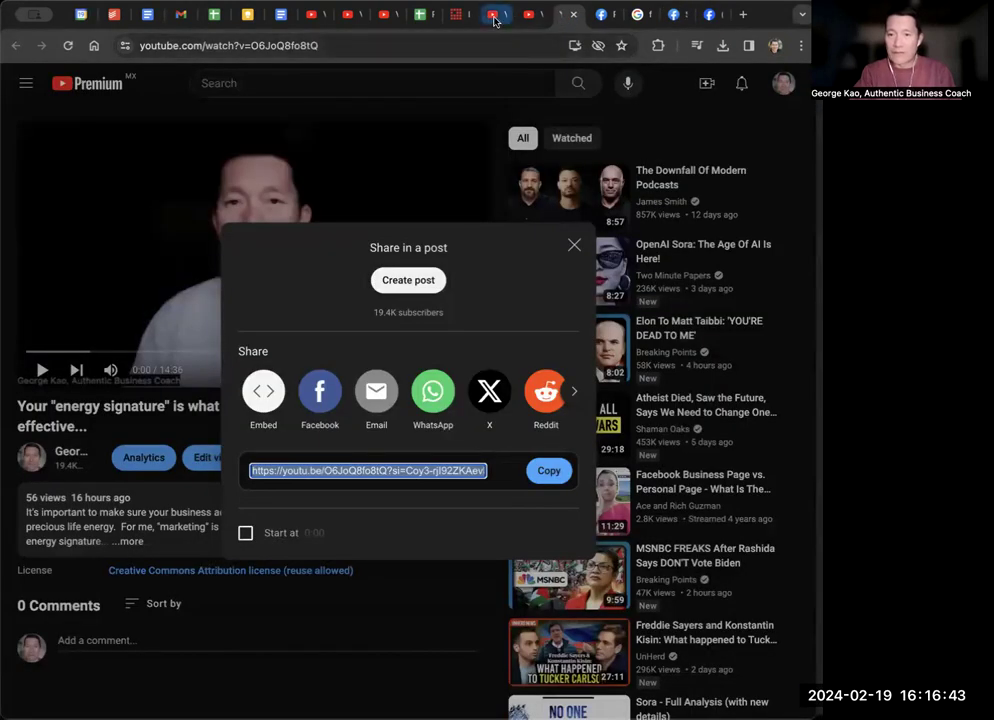
{"action": "left_click", "coordinate": [385, 14]}
{"action": "left_click", "coordinate": [706, 14]}
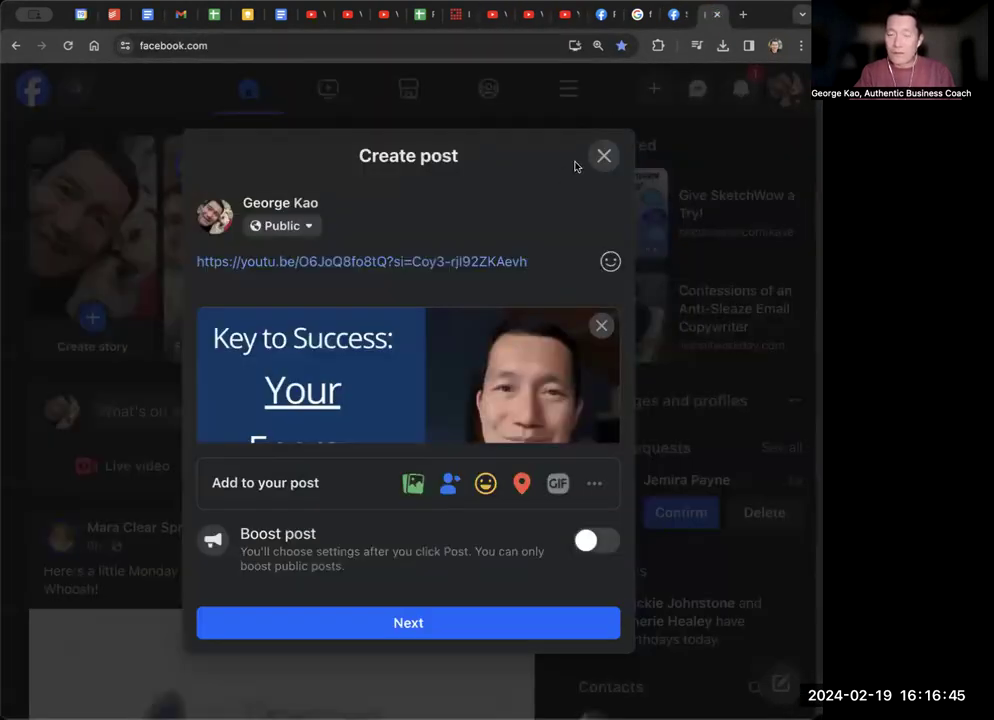
{"action": "left_click", "coordinate": [492, 14]}
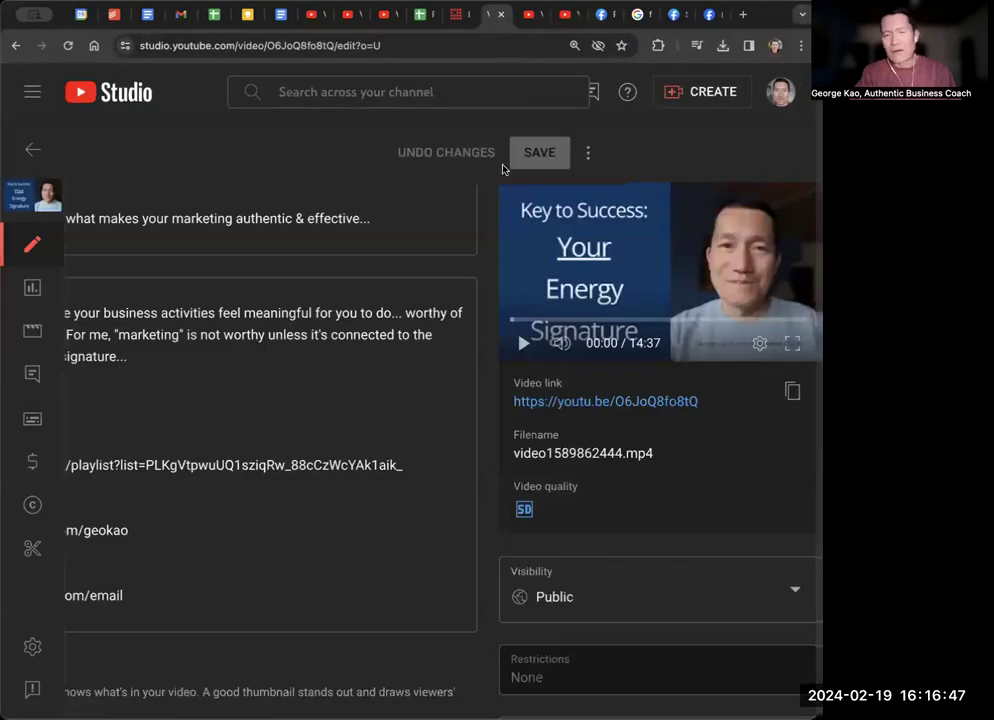
{"action": "scroll", "coordinate": [606, 406], "scroll_direction": "down", "scroll_amount": 1}
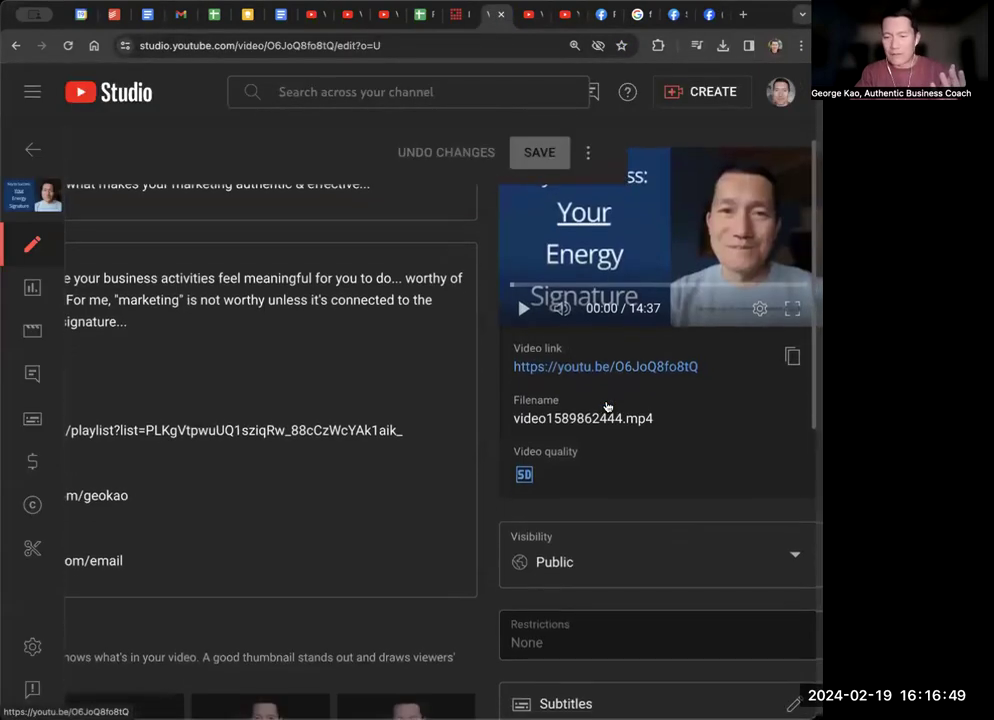
{"action": "left_click", "coordinate": [792, 357]}
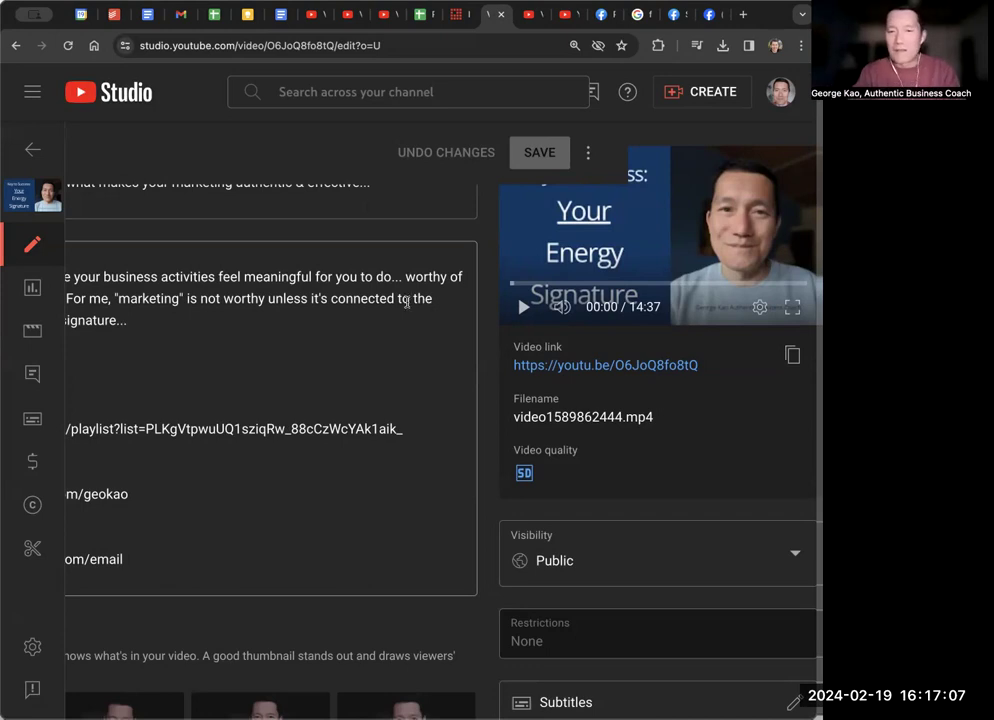
Step: Change the Google search to 'linkedin debug' and run it
{"action": "left_click", "coordinate": [637, 14]}
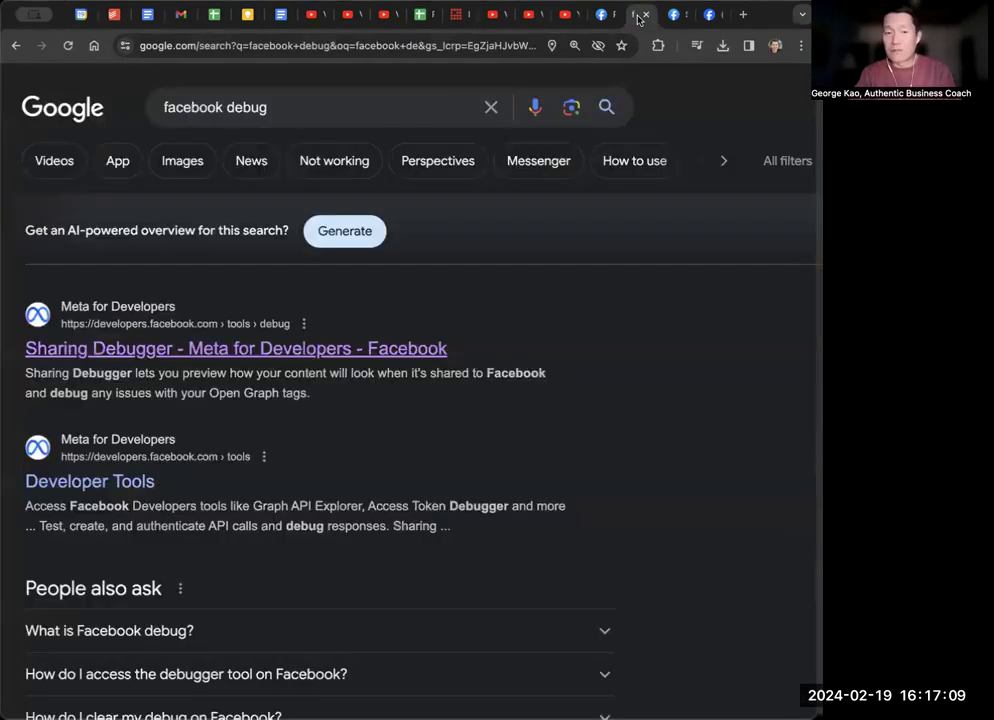
{"action": "double_click", "coordinate": [195, 108]}
{"action": "type", "text": "linkedin"}
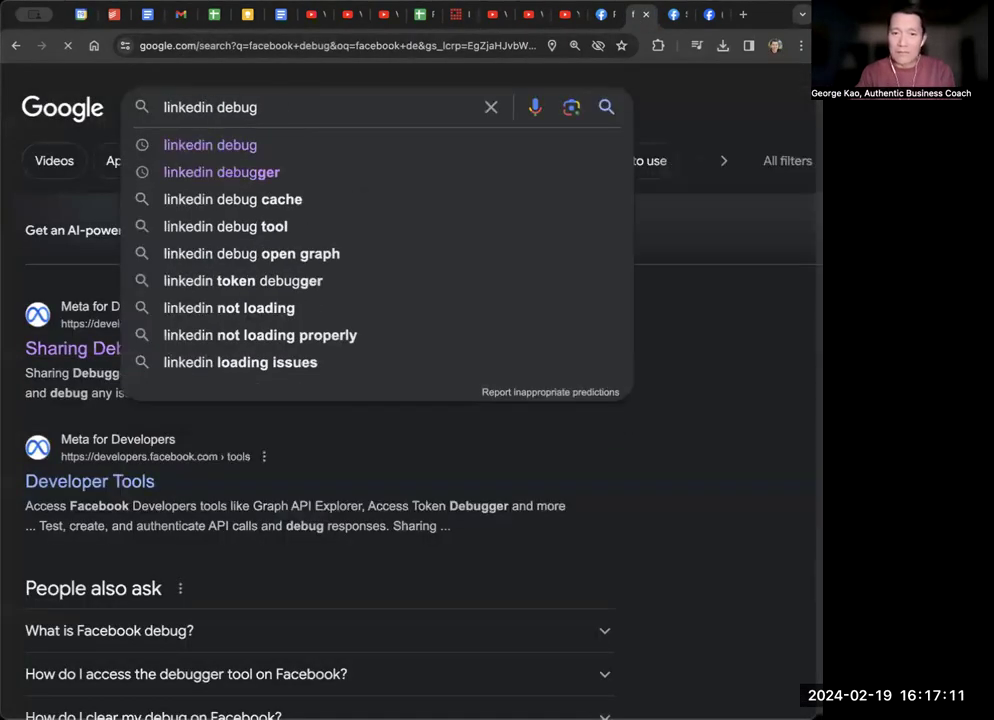
{"action": "key", "text": "Return"}
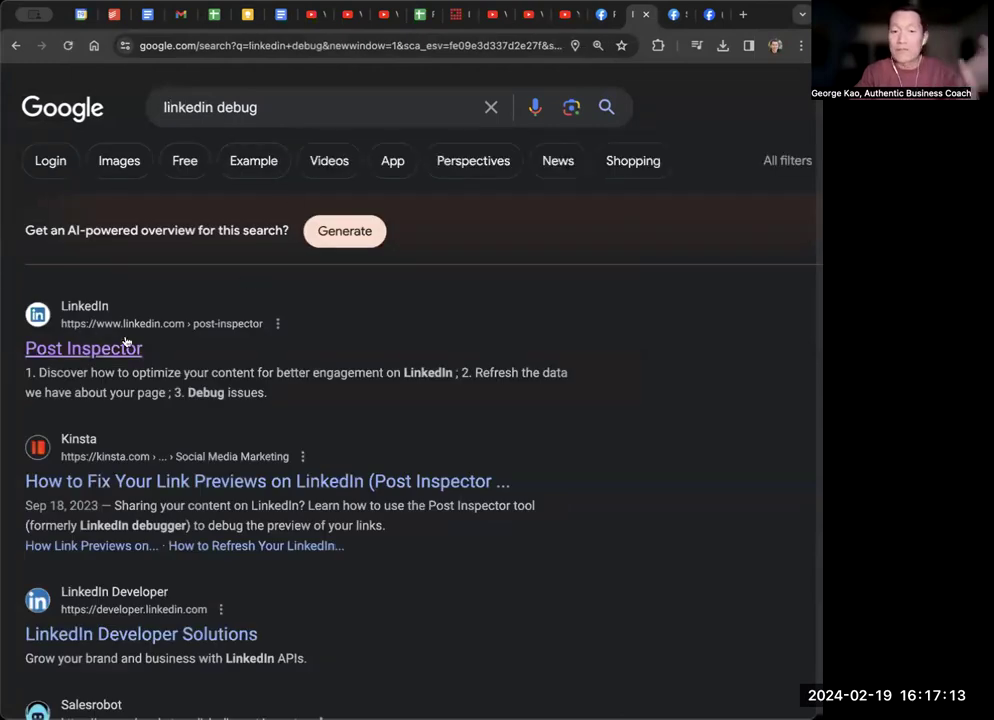
Step: Open LinkedIn Post Inspector, paste the youtu.be link, and inspect it
{"action": "left_click", "coordinate": [118, 352]}
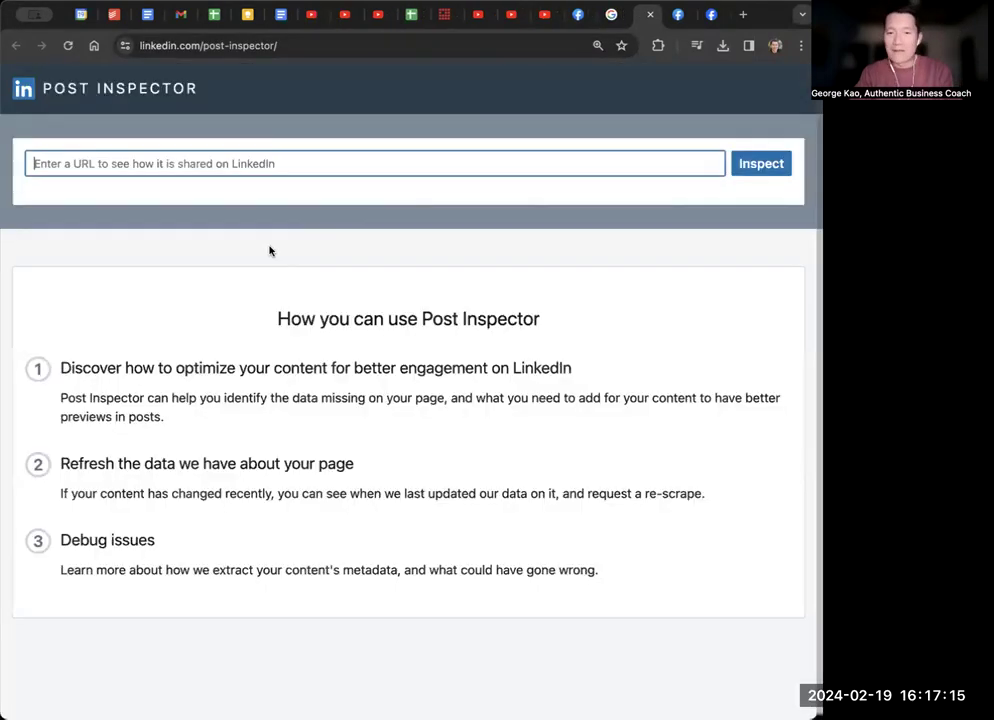
{"action": "key", "text": "super+v"}
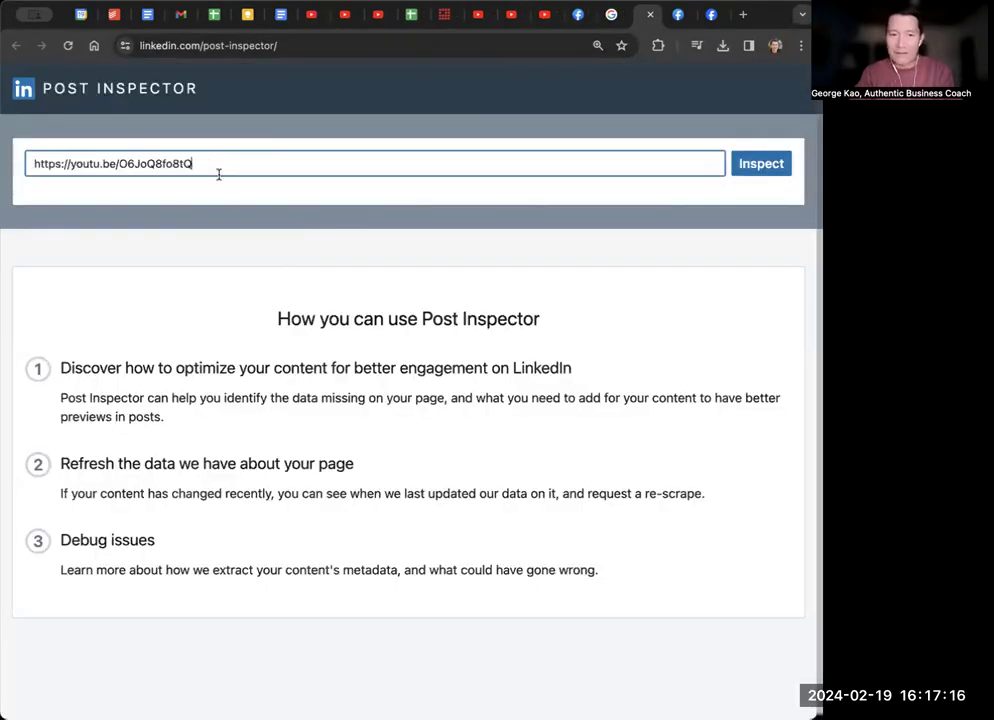
{"action": "left_click", "coordinate": [754, 164]}
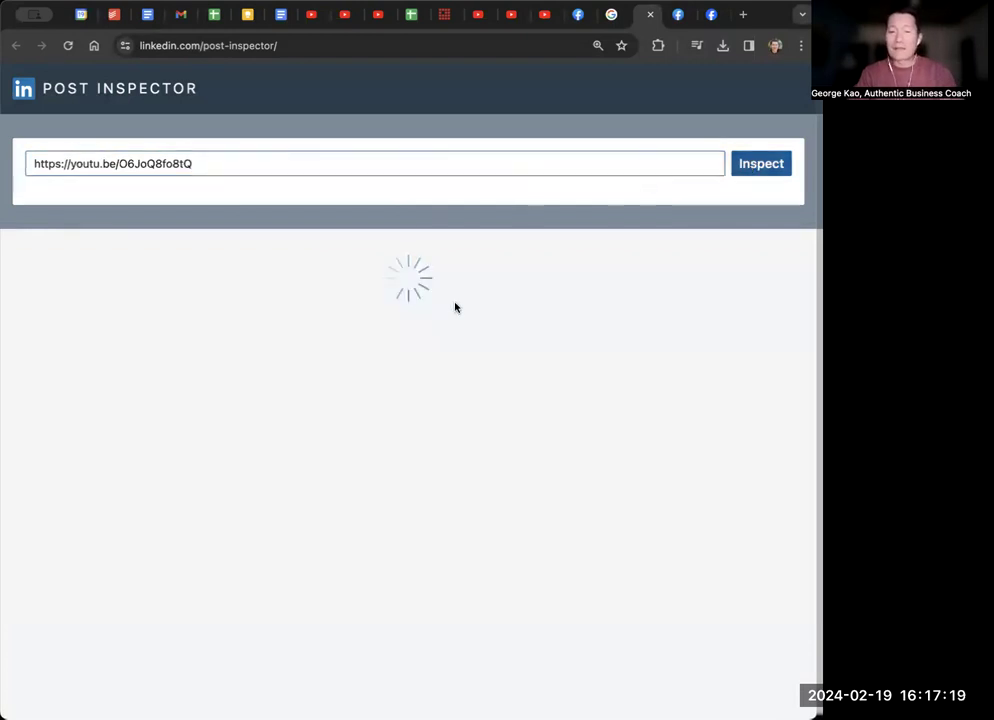